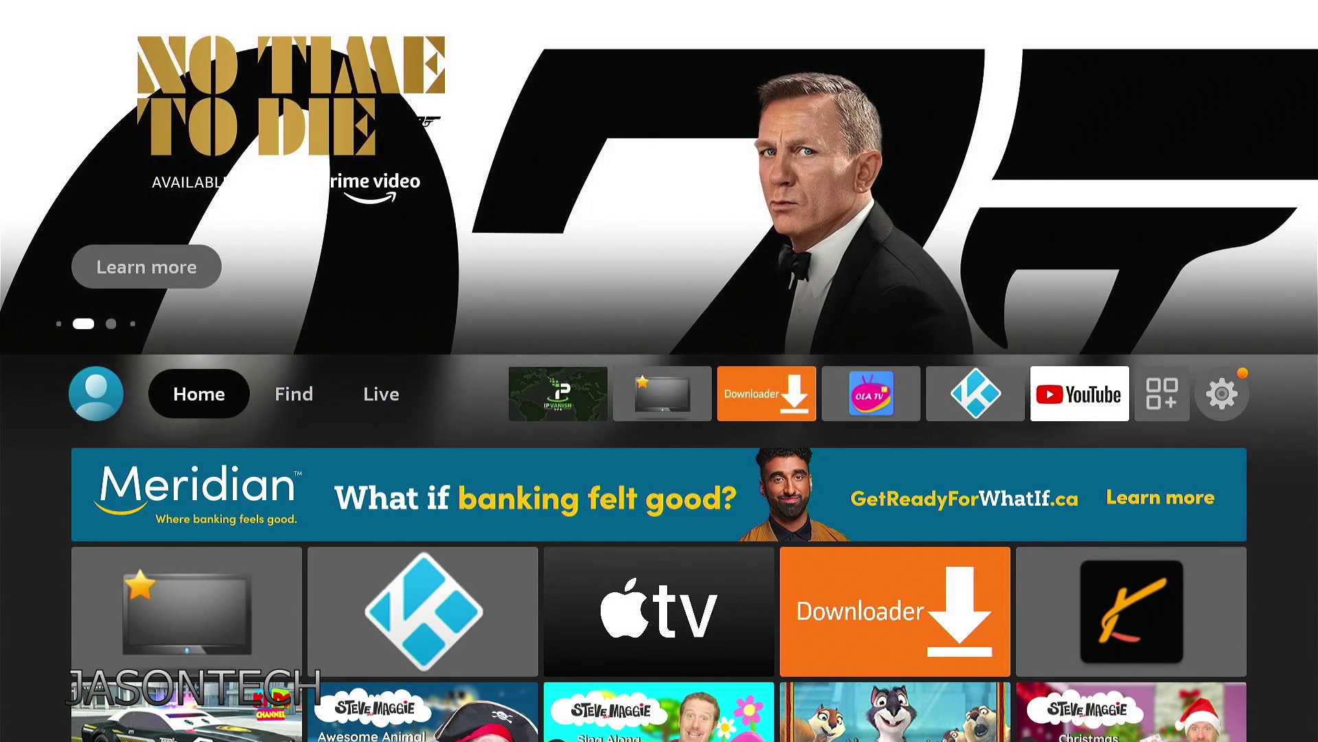
Move focus right along the Fire TV home bar to the starred STBEmu tile
key(Right)
key(Right)
key(Right)
key(Right)
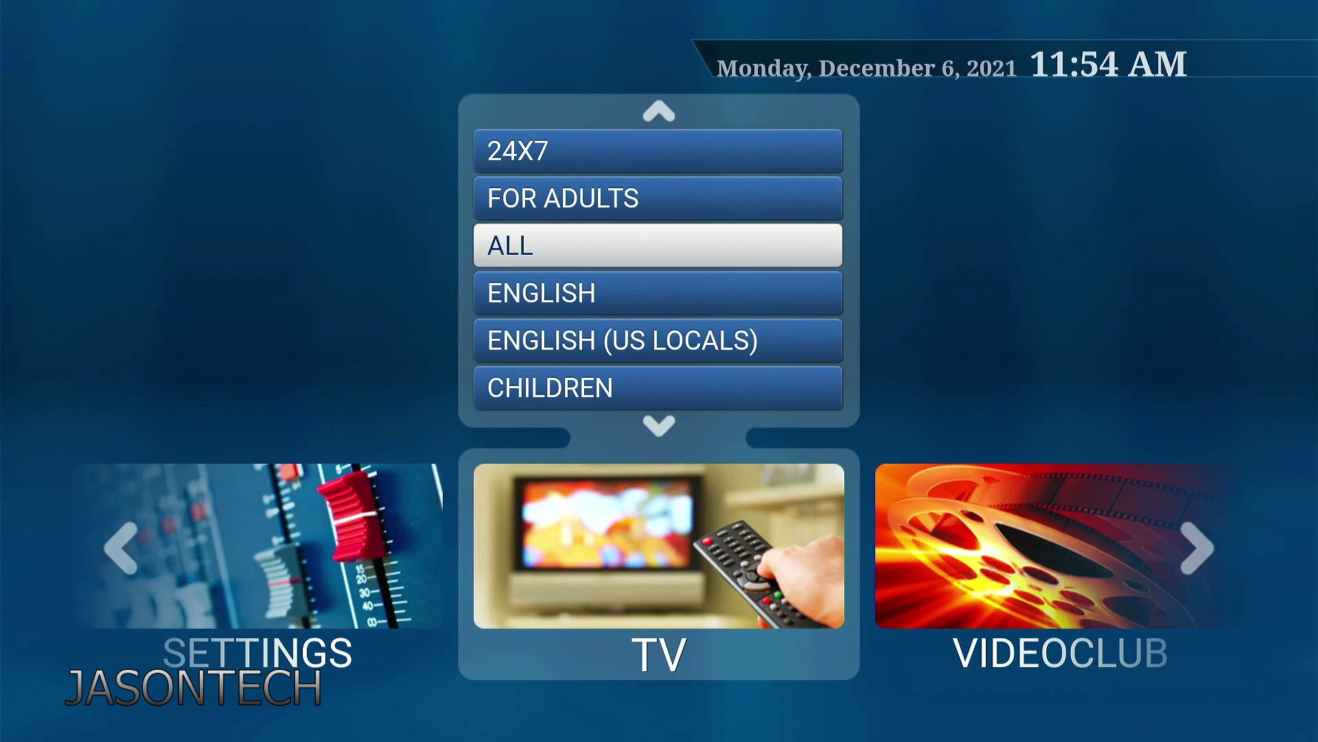
Open the ENGLISH category in STBEmu's TV category list
key(Down)
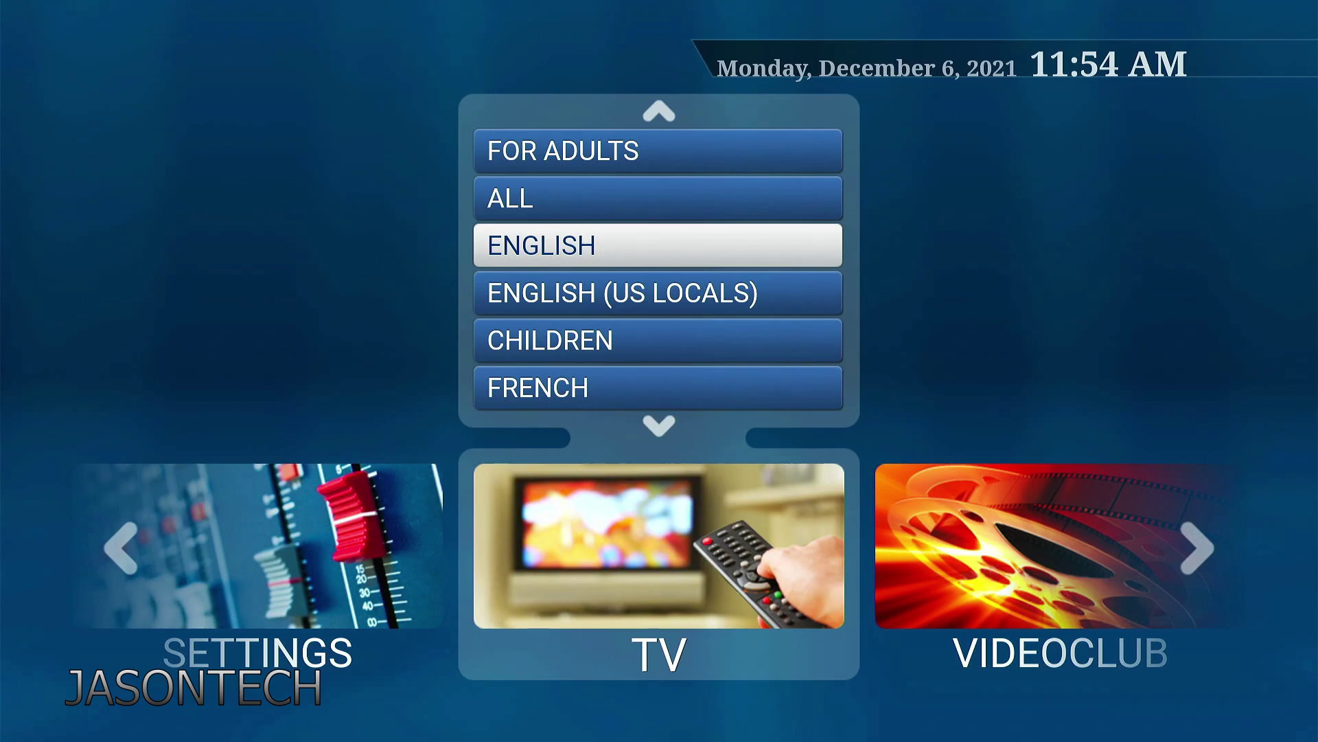
key(Return)
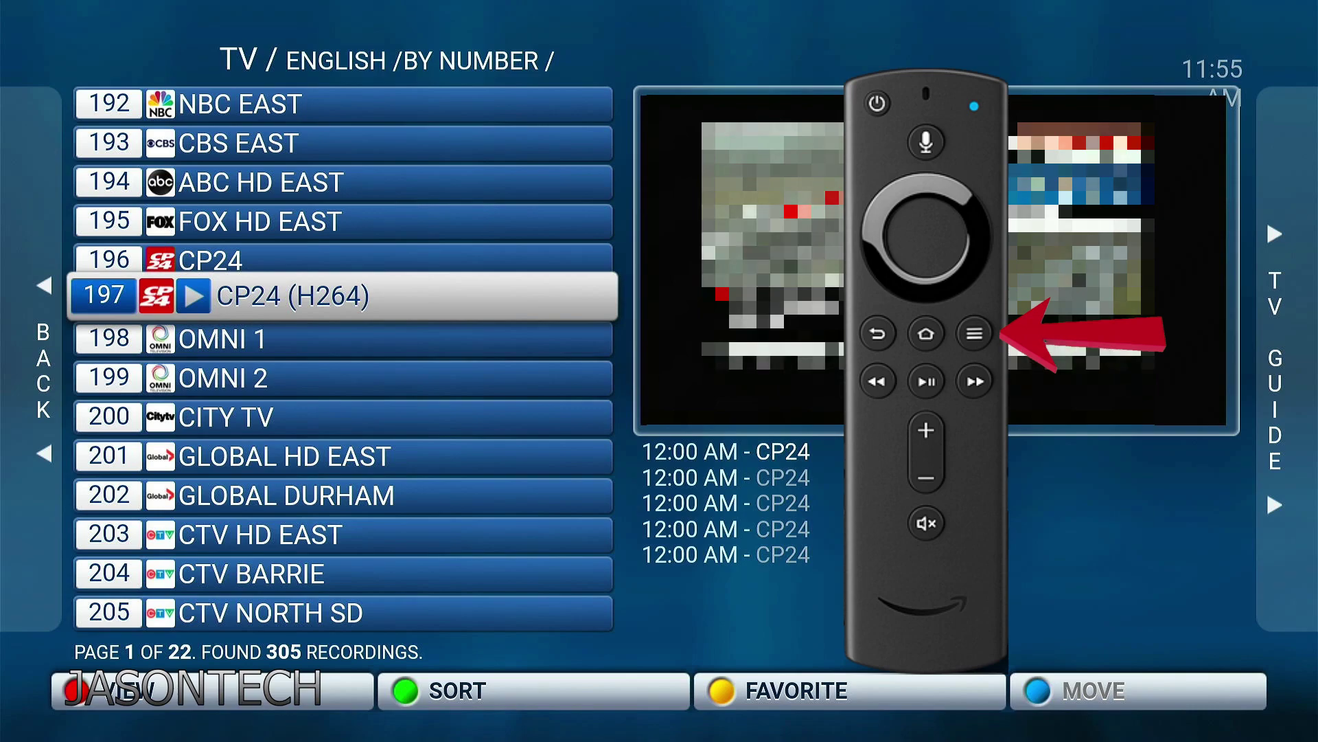
Go to Settings > Configure key maps and choose ADD KEY for a new mapping
key(Menu)
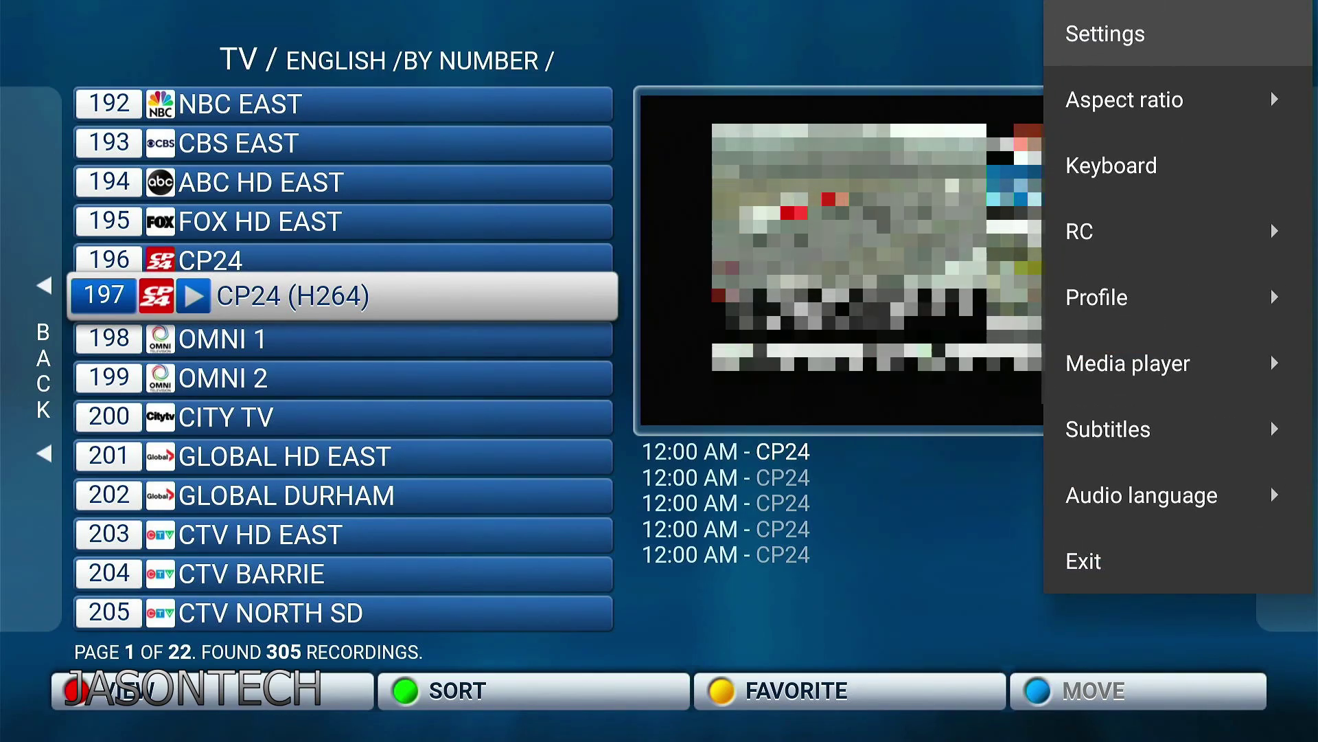
key(Return)
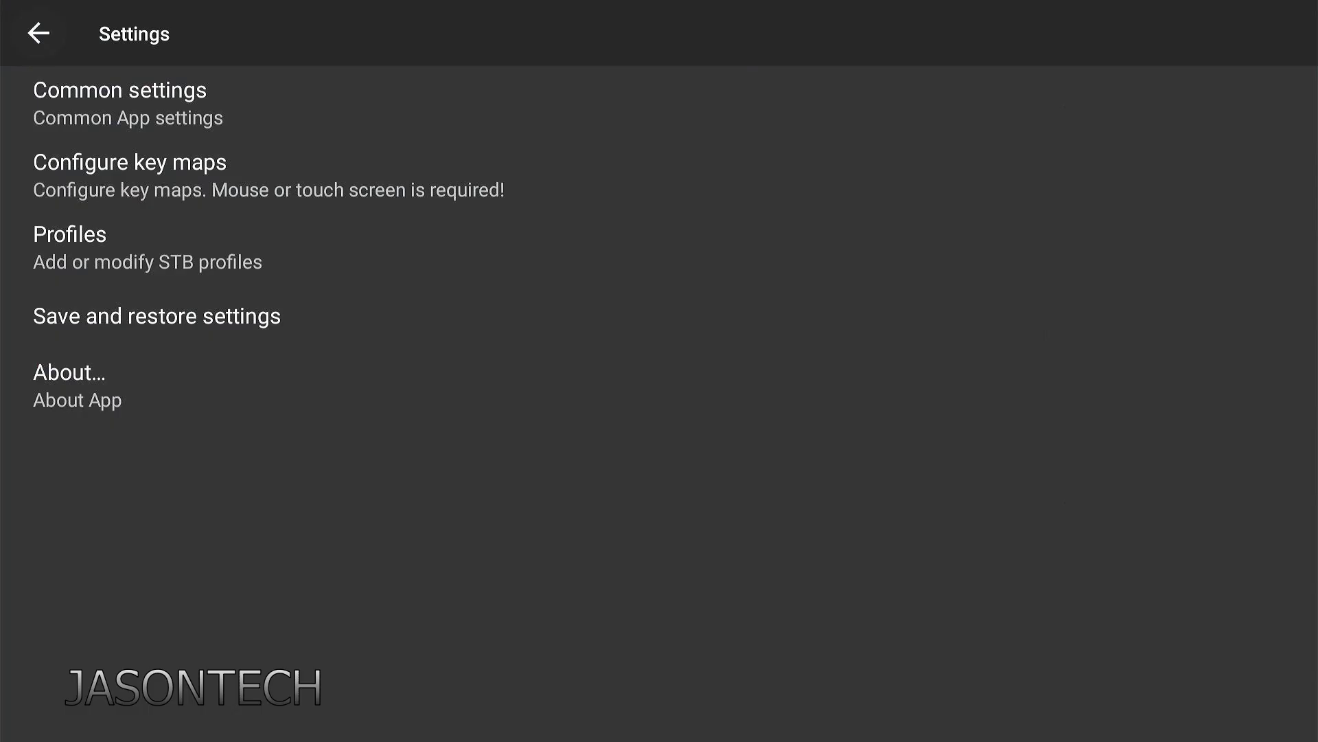
key(Down)
key(Down)
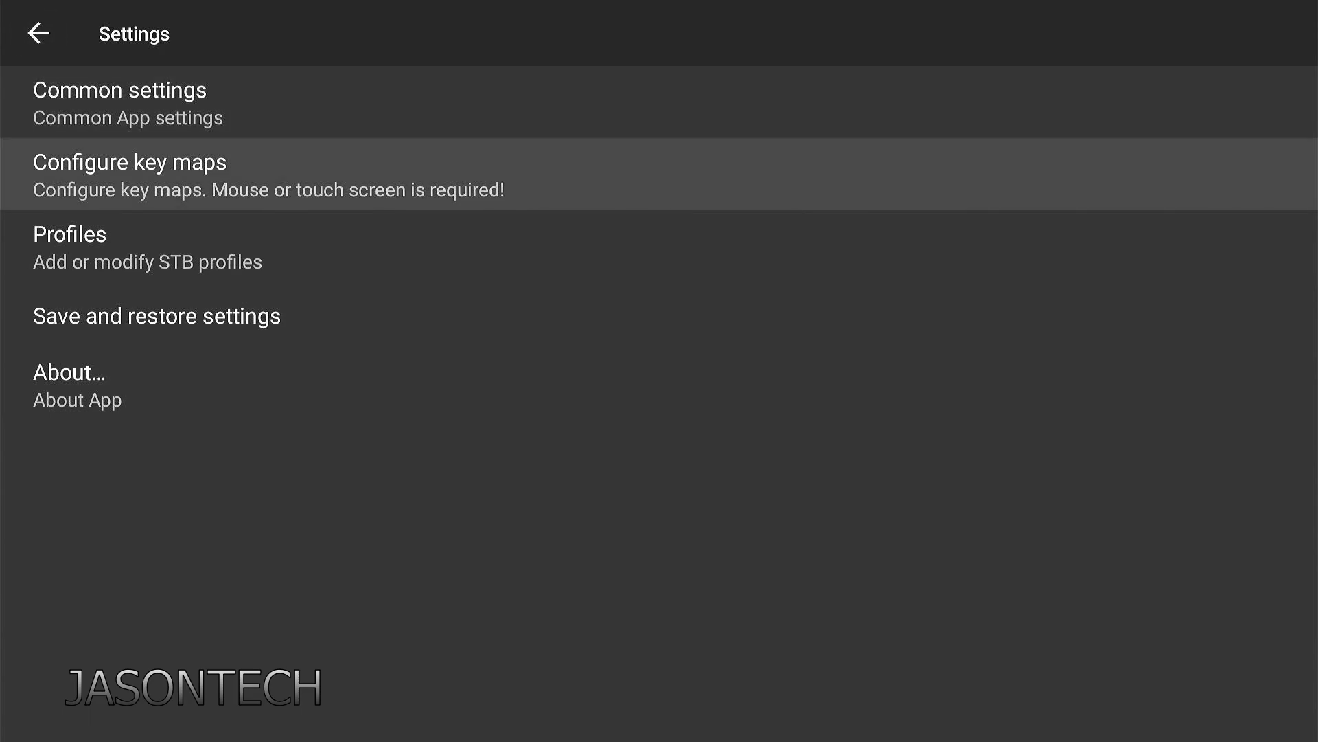
key(Return)
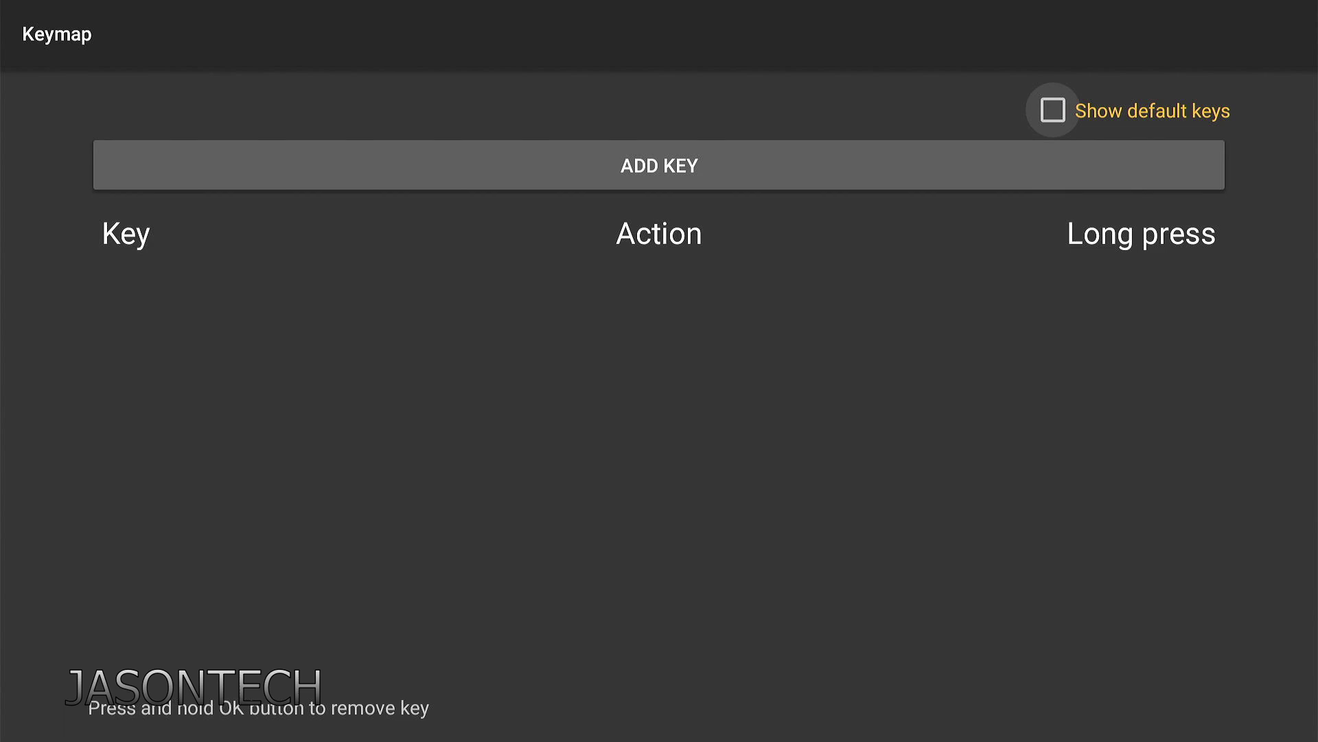
key(Down)
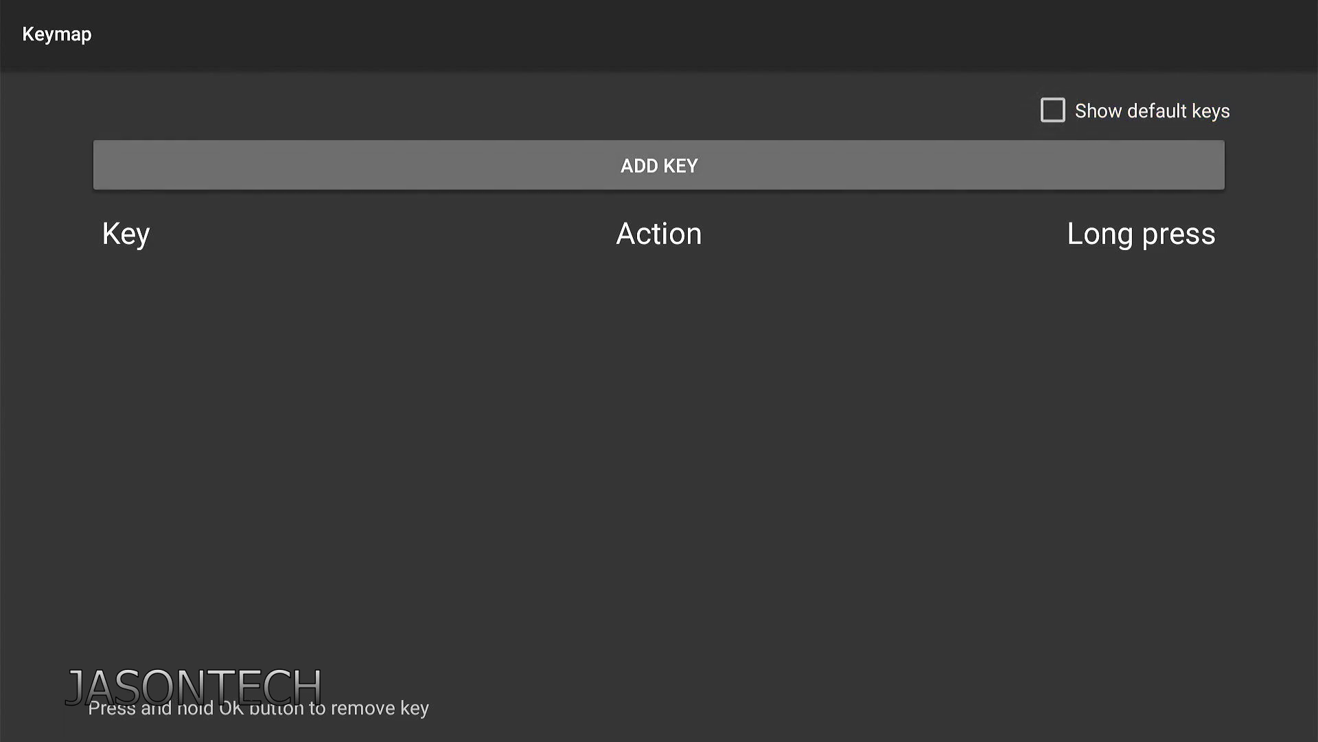
key(Return)
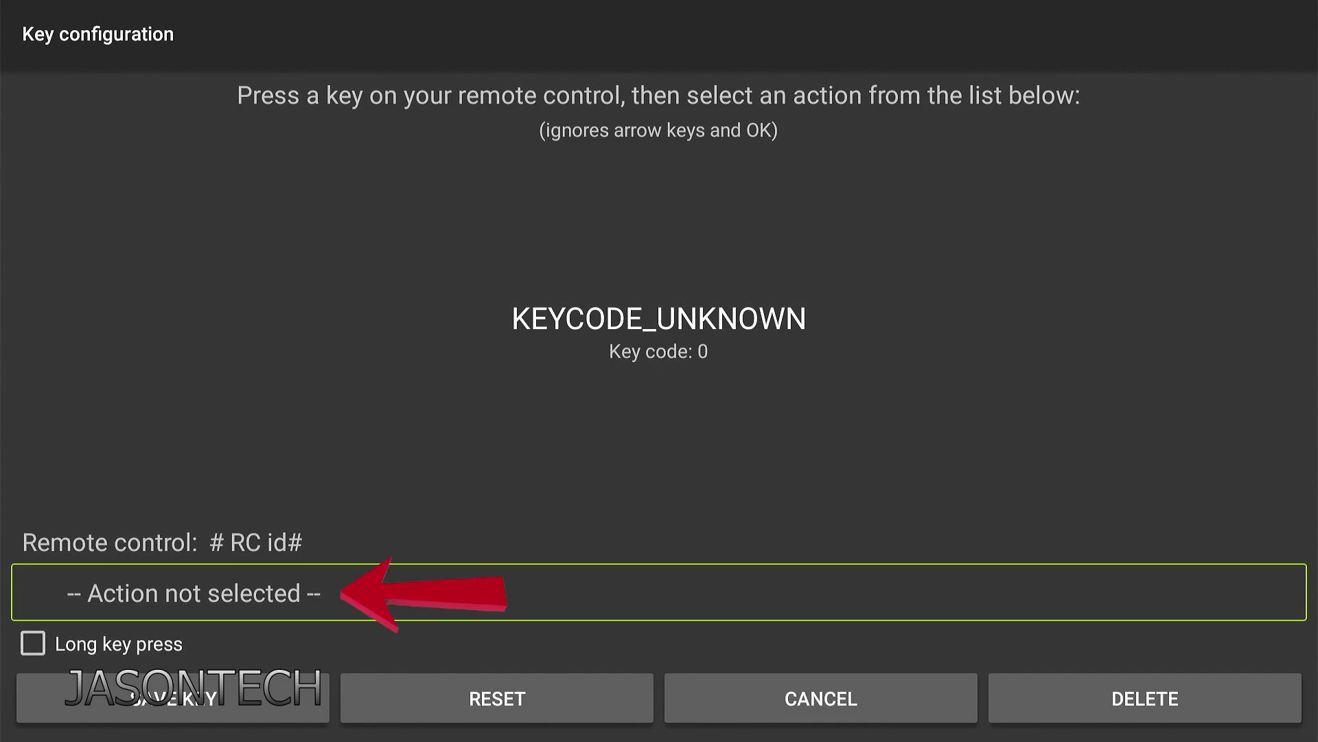
Open the new key's action dropdown and scroll to BTN_KEYPAD_0
key(Return)
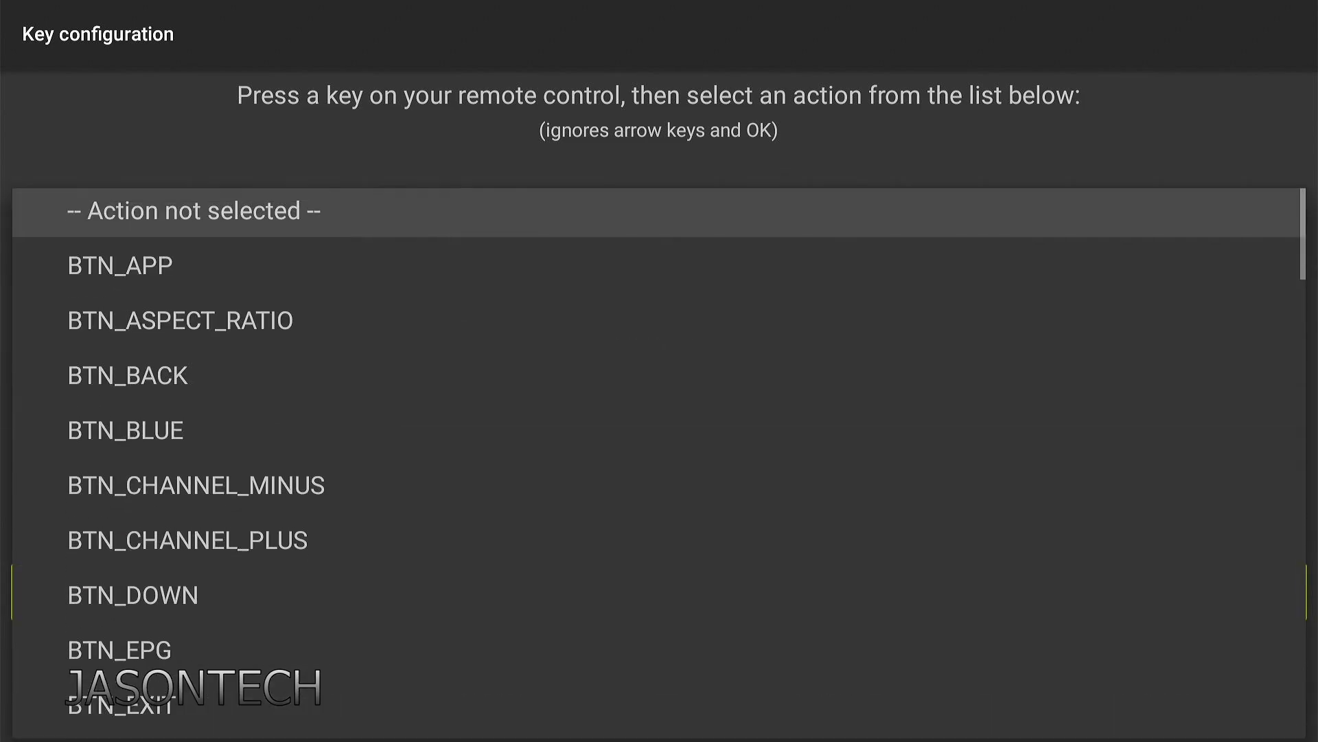
key(Down)
key(Down)
key(Down)
key(Down)
key(Down)
key(Down)
key(Down)
key(Down)
key(Down)
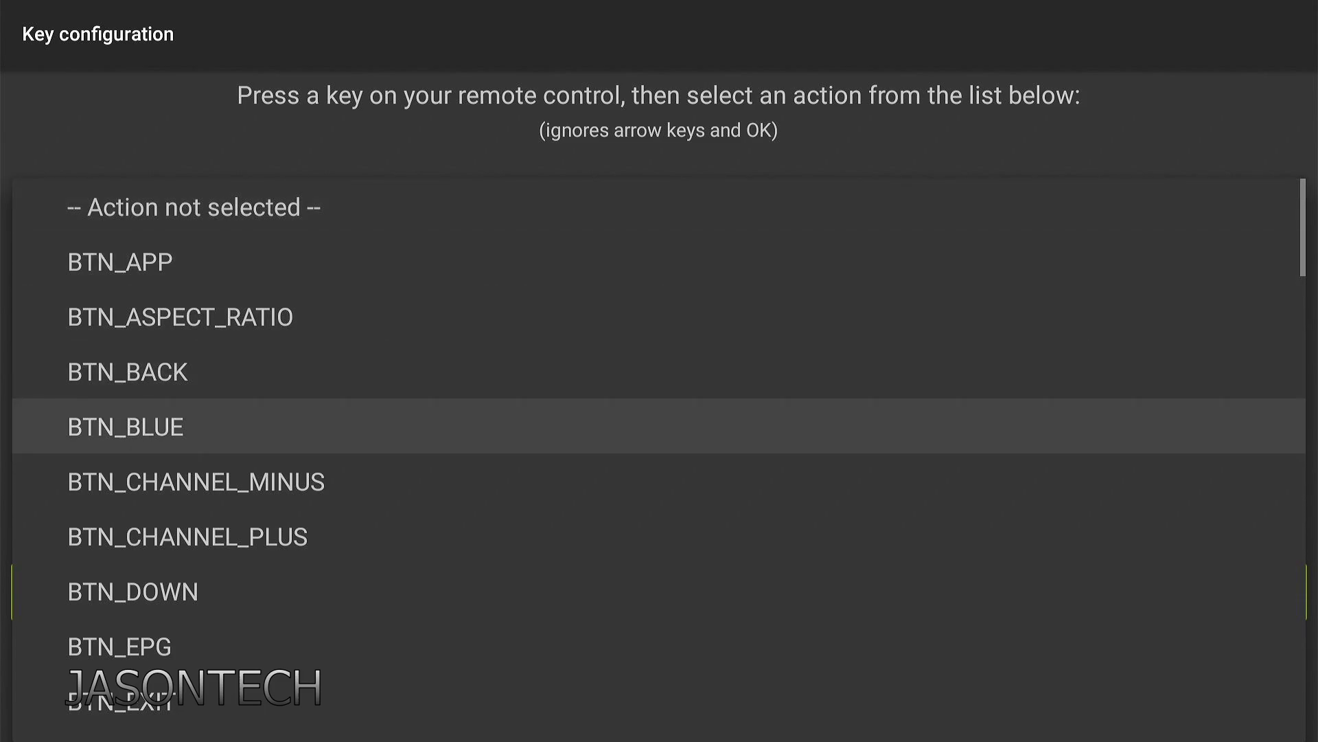
key(Down)
key(Down)
key(Down)
key(Down)
key(Down)
key(Down)
key(Down)
key(Down)
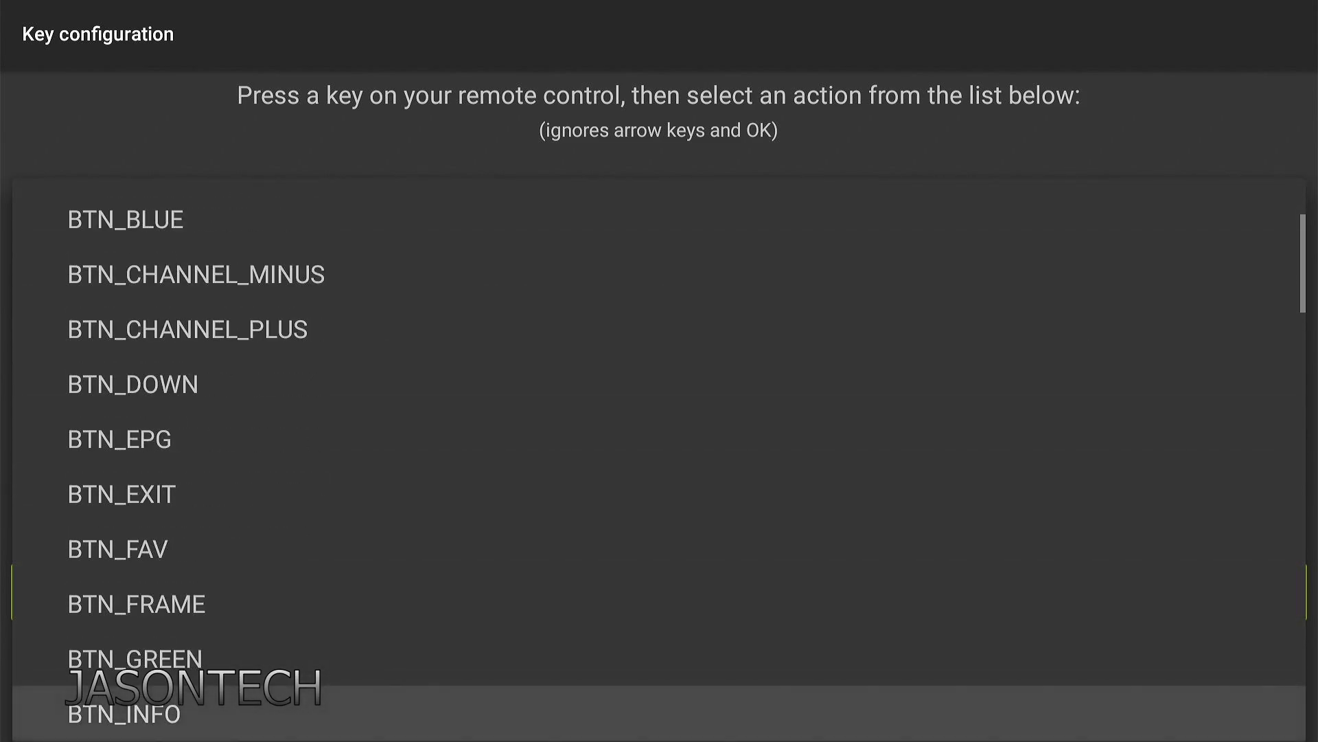
key(Down)
key(Up)
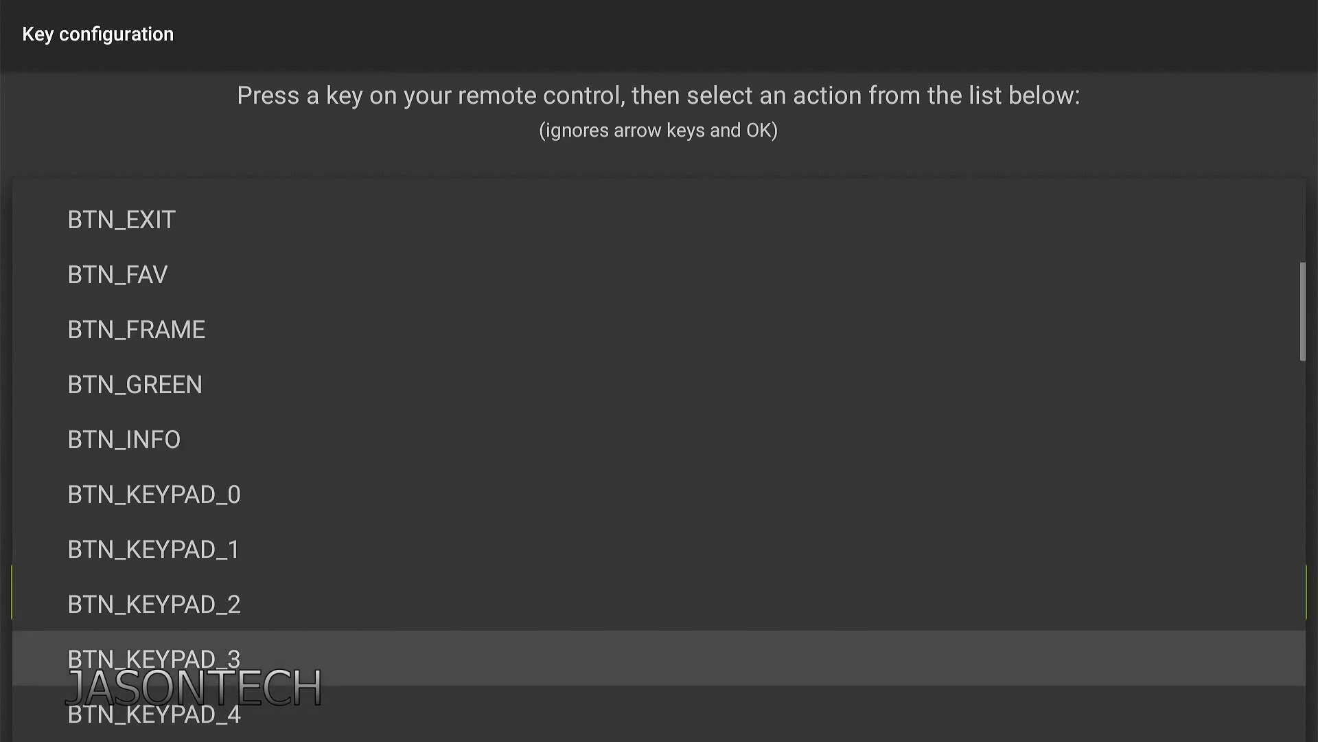
key(Up)
key(Up)
key(Up)
key(Down)
key(Down)
key(Down)
key(Down)
key(Down)
key(Down)
key(Down)
key(Down)
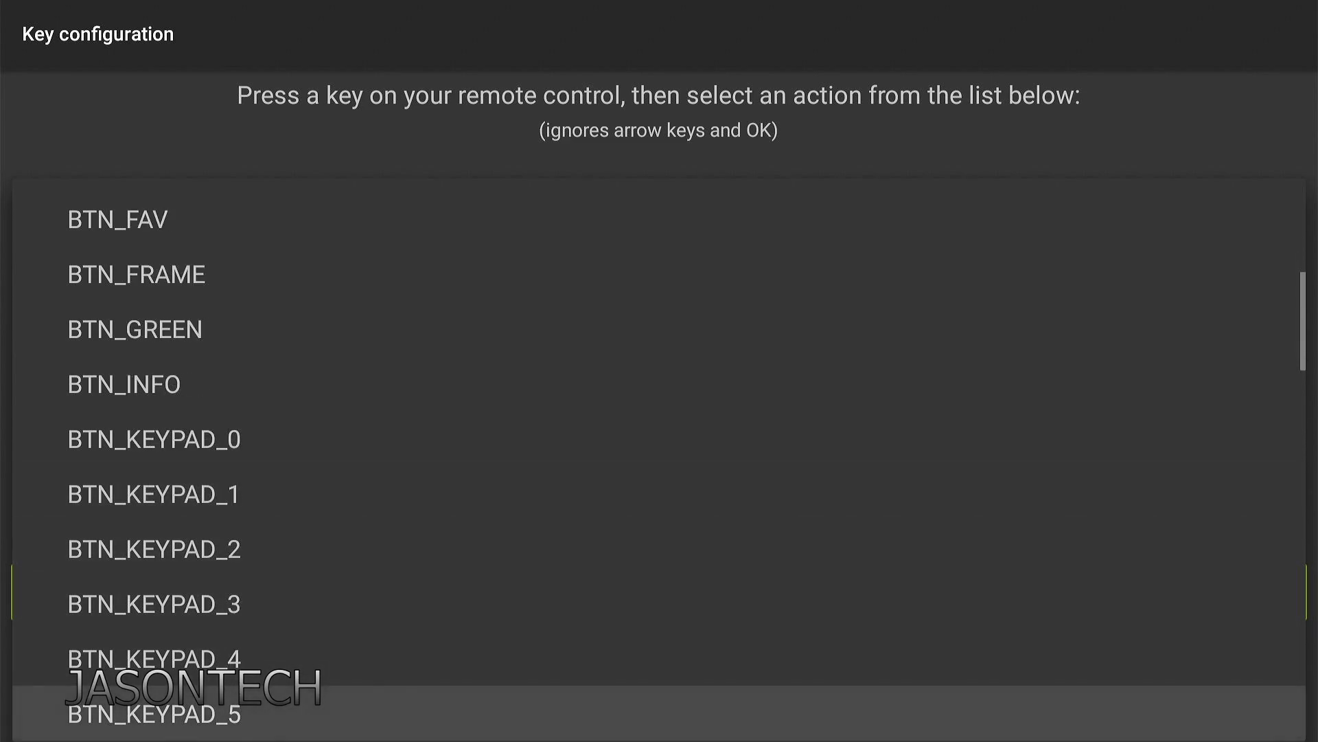
key(Down)
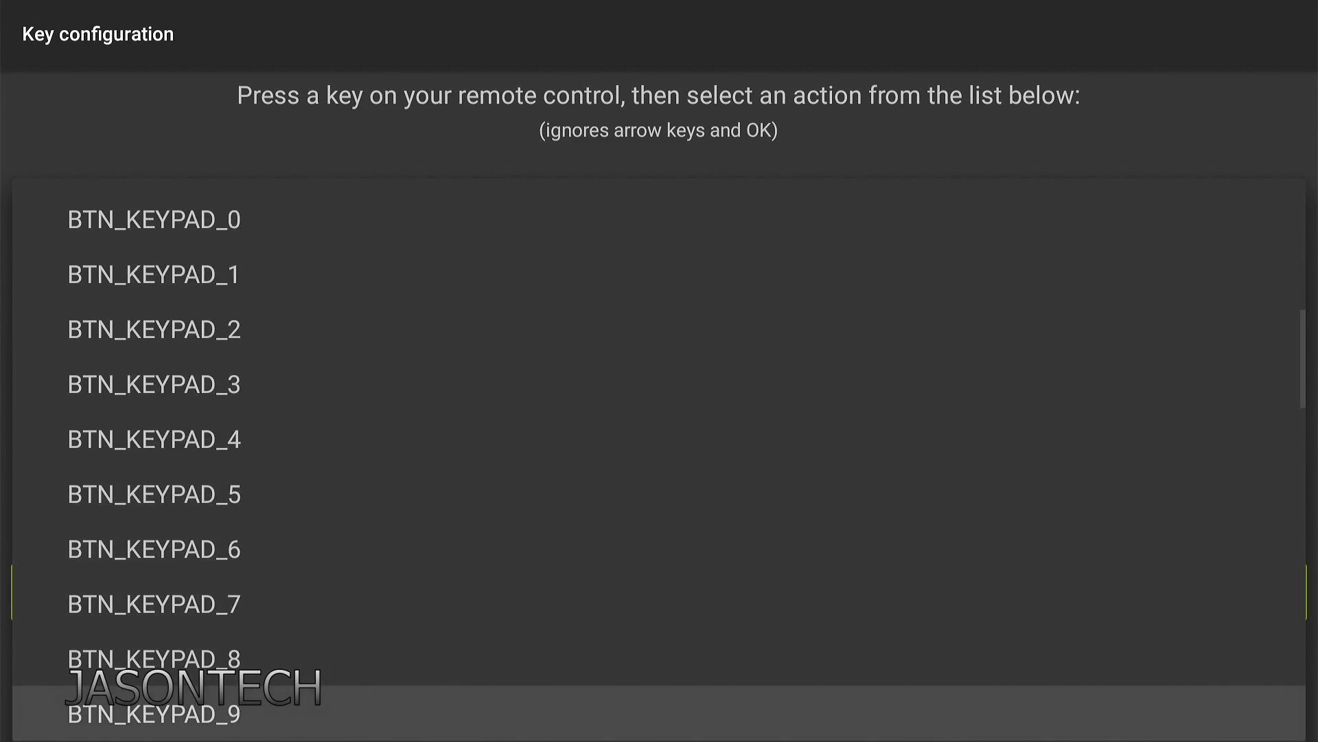
key(Up)
key(Up)
key(Up)
key(Up)
key(Up)
key(Up)
key(Up)
key(Up)
key(Up)
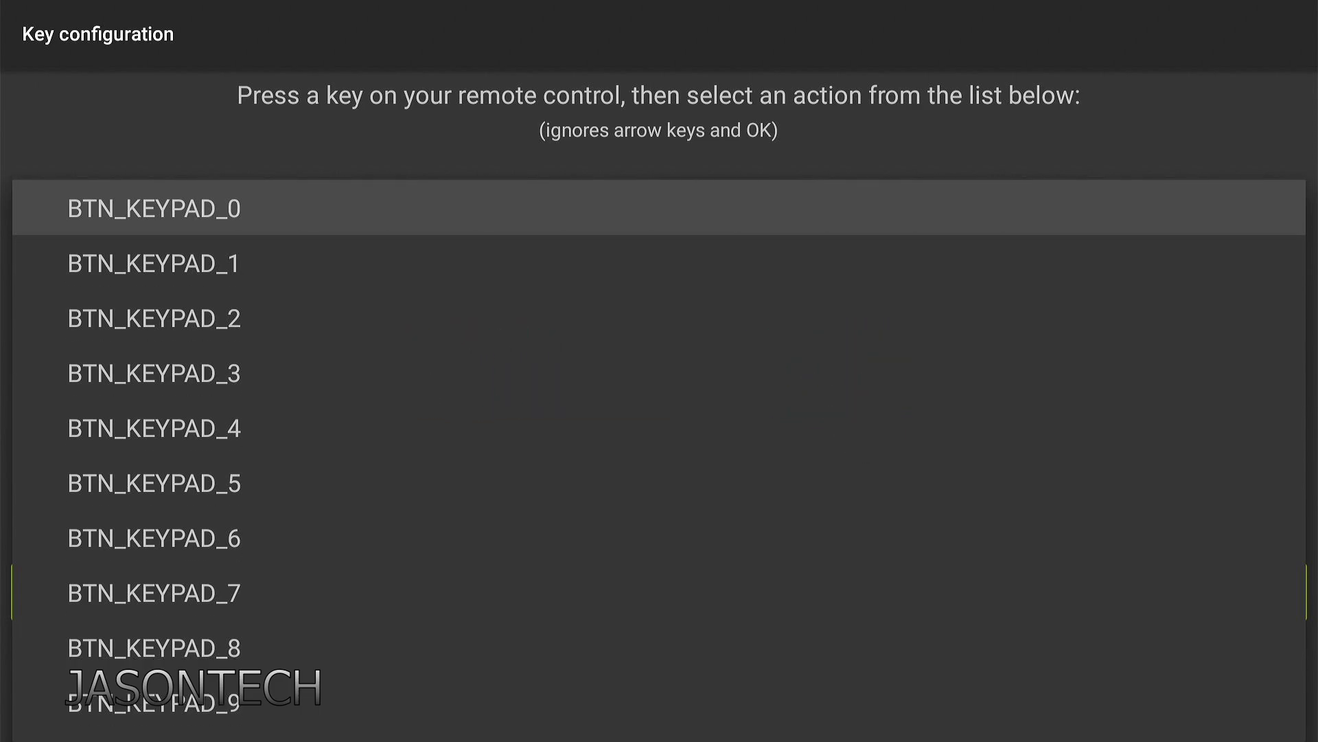
Assign BTN_KEYPAD_0 as the action and capture the remote's Rewind key for it
key(Return)
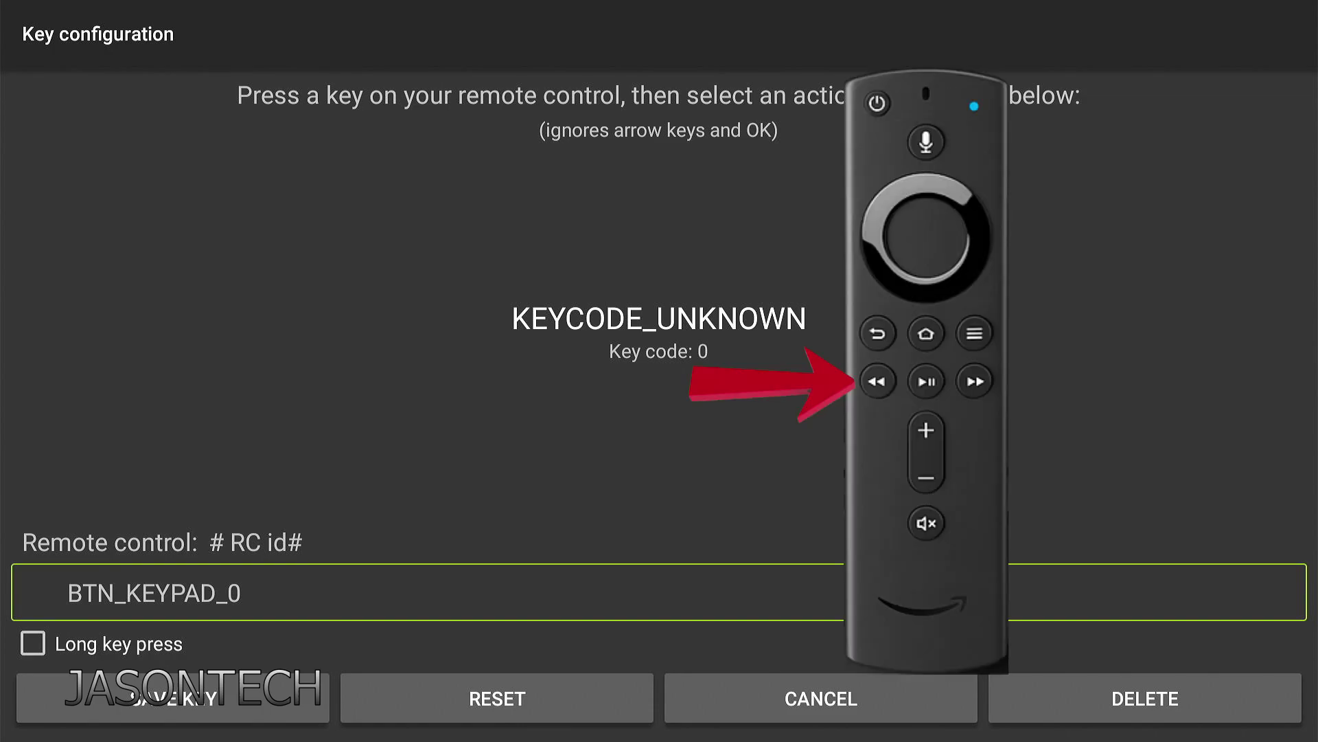
key(XF86AudioRewind)
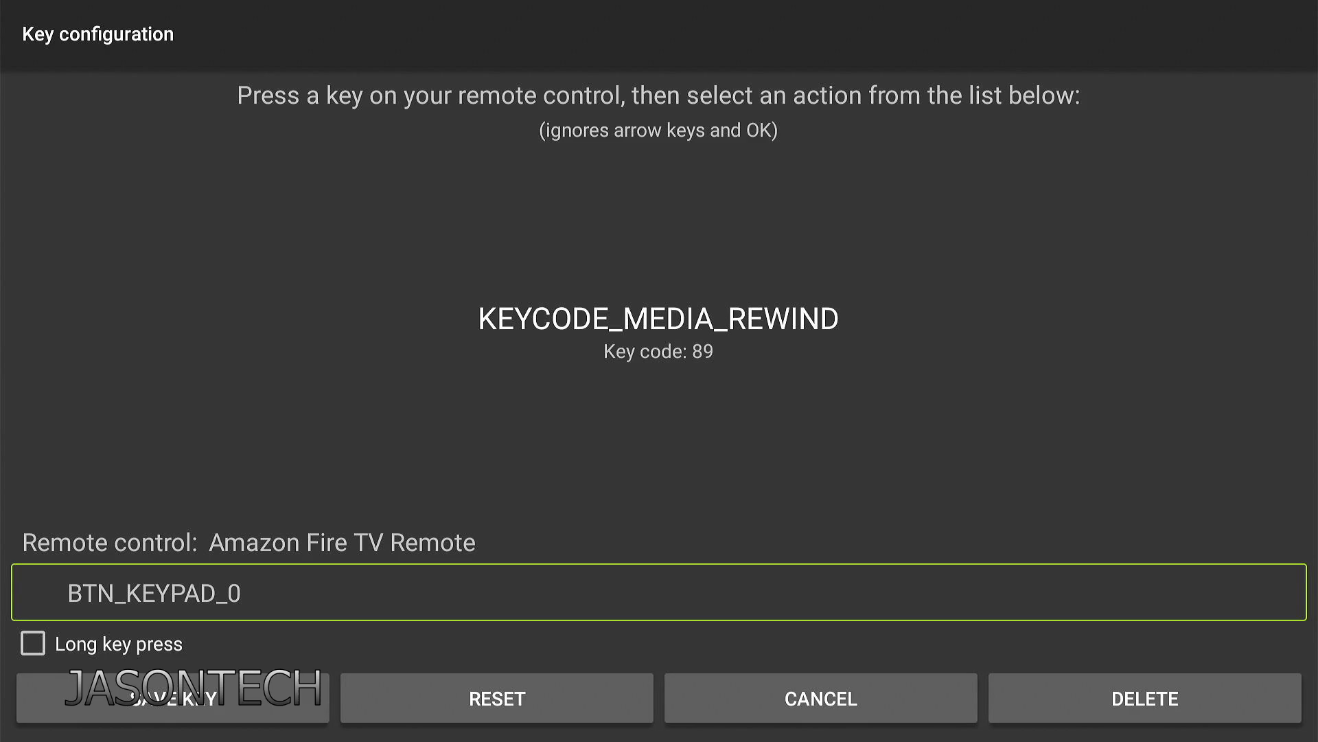
key(Down)
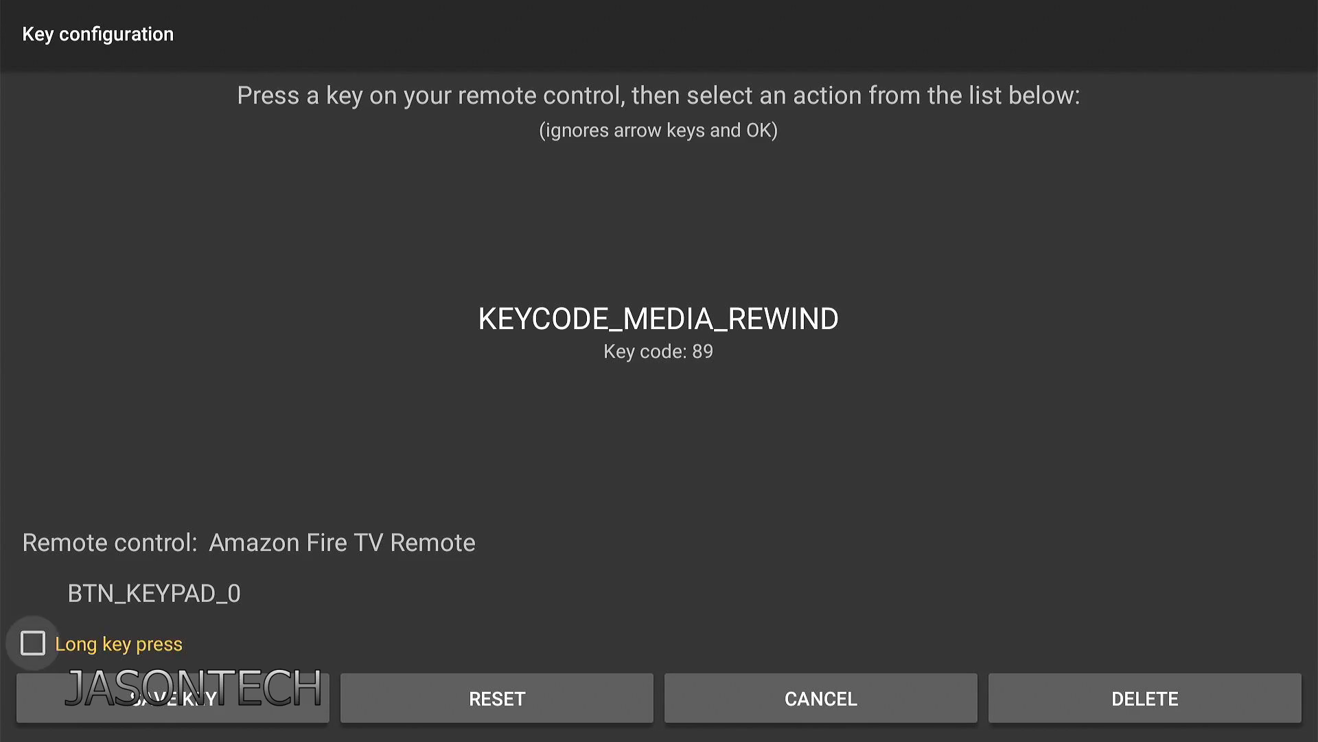
key(Down)
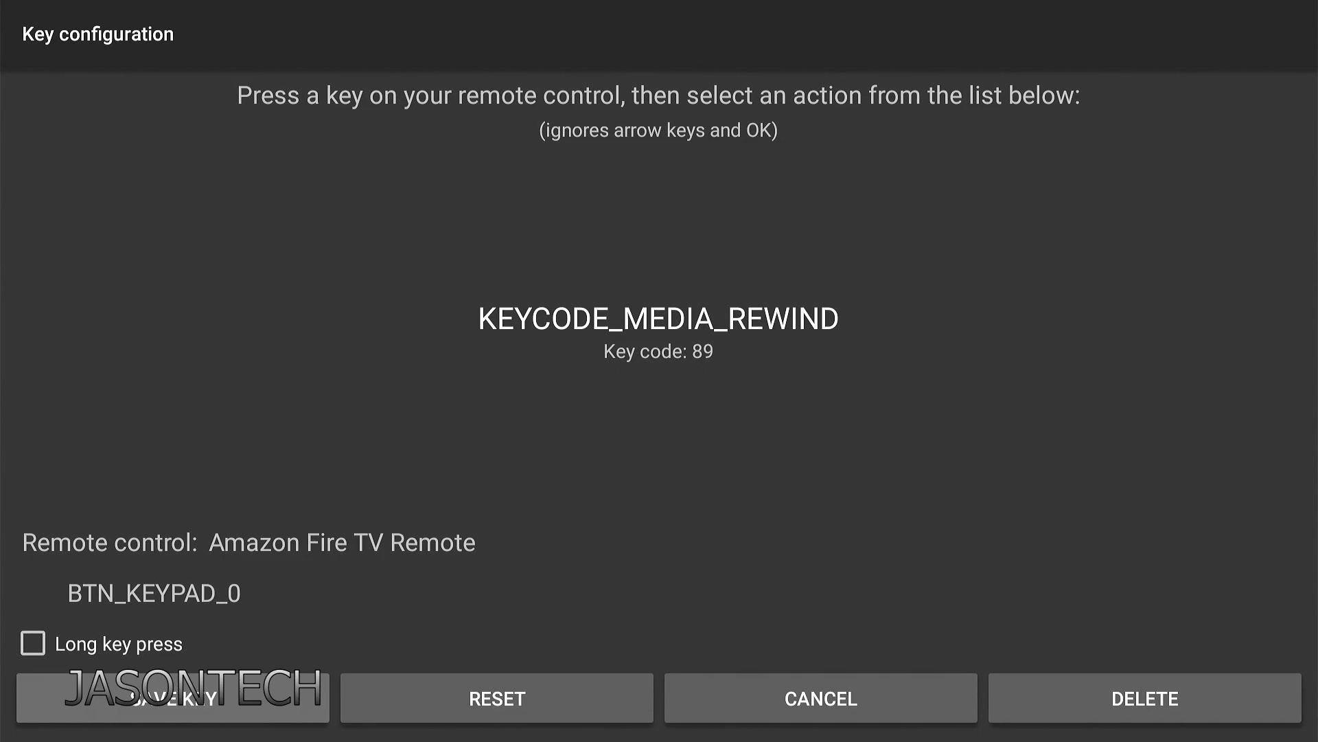
Leave long press off and save the KEYCODE_MEDIA_REWIND to BTN_KEYPAD_0 mapping
key(Up)
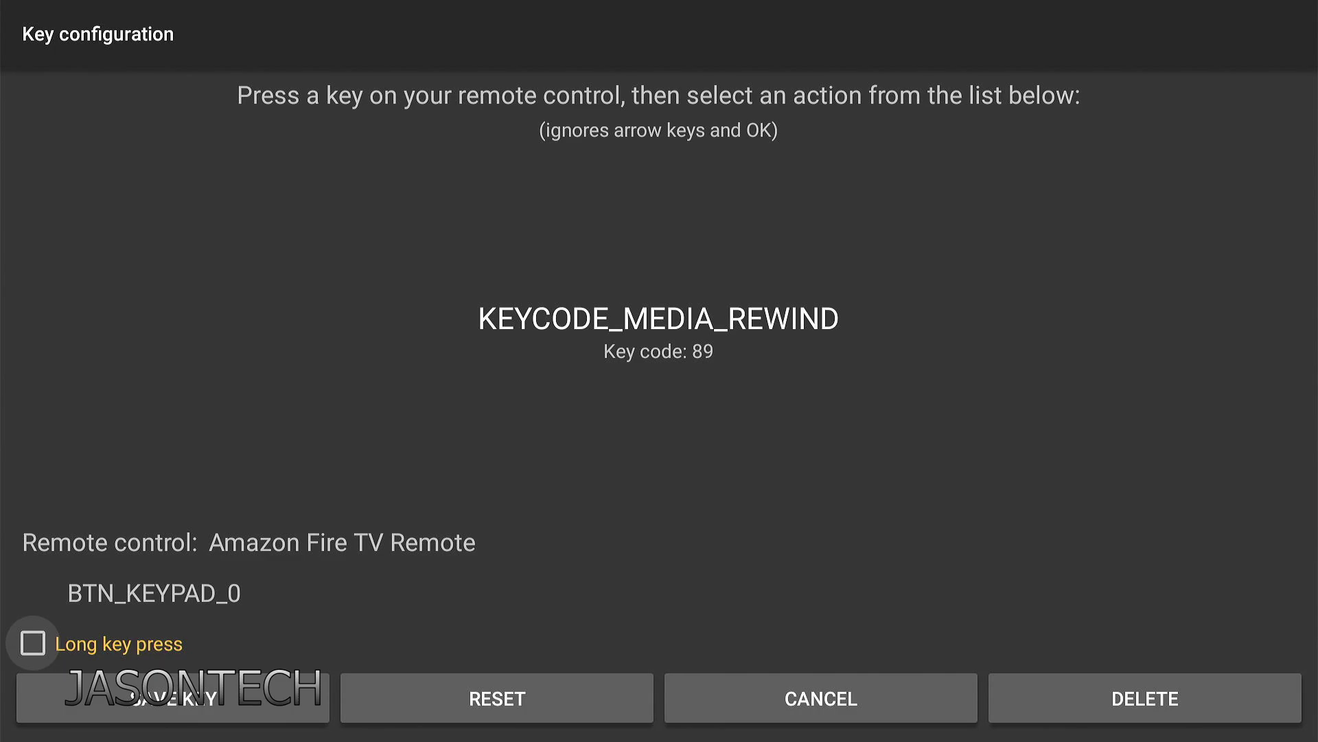
key(Return)
key(Return)
key(Down)
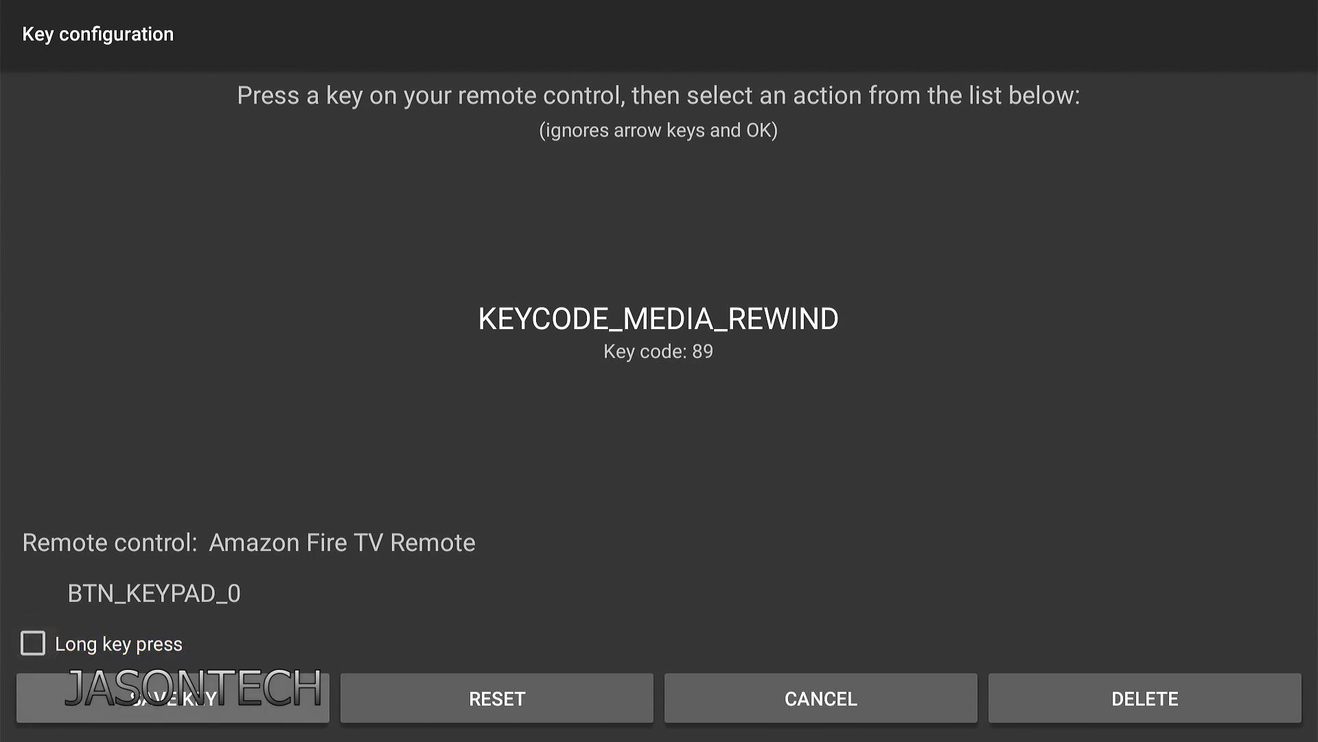
key(Return)
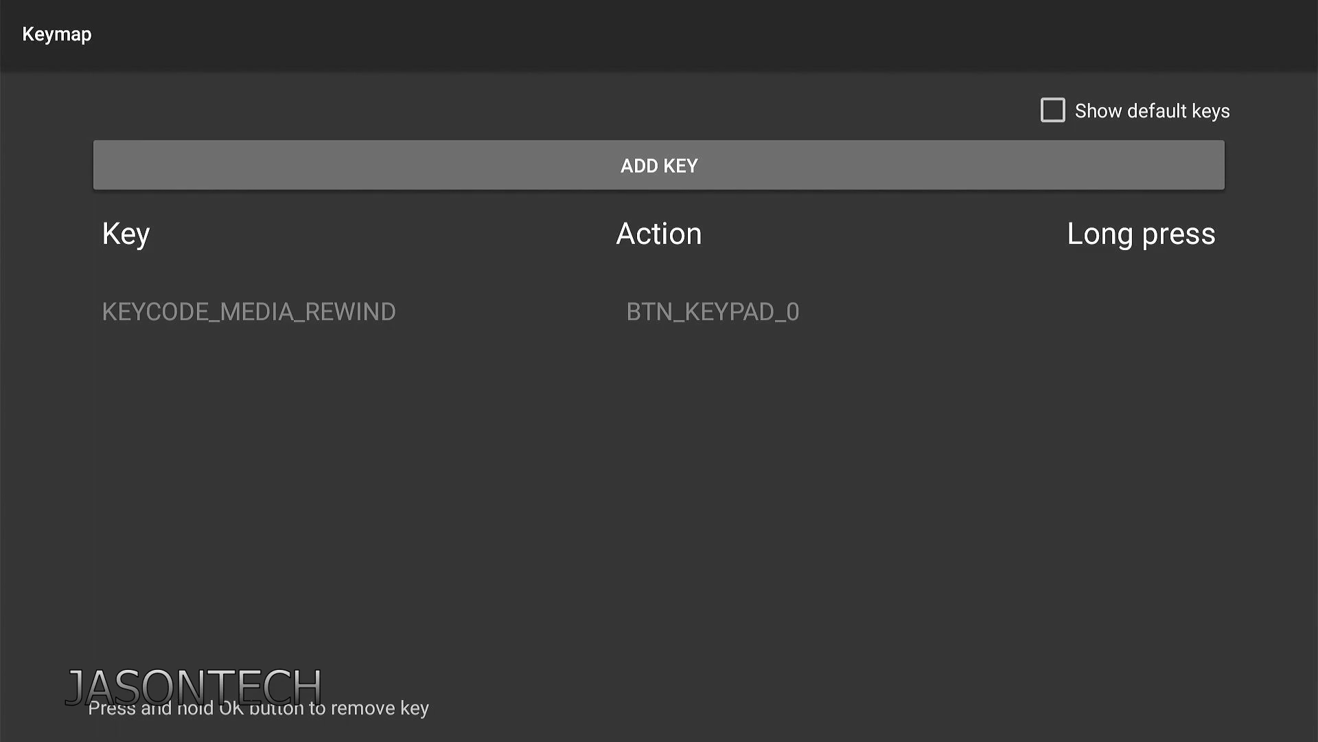
key(Down)
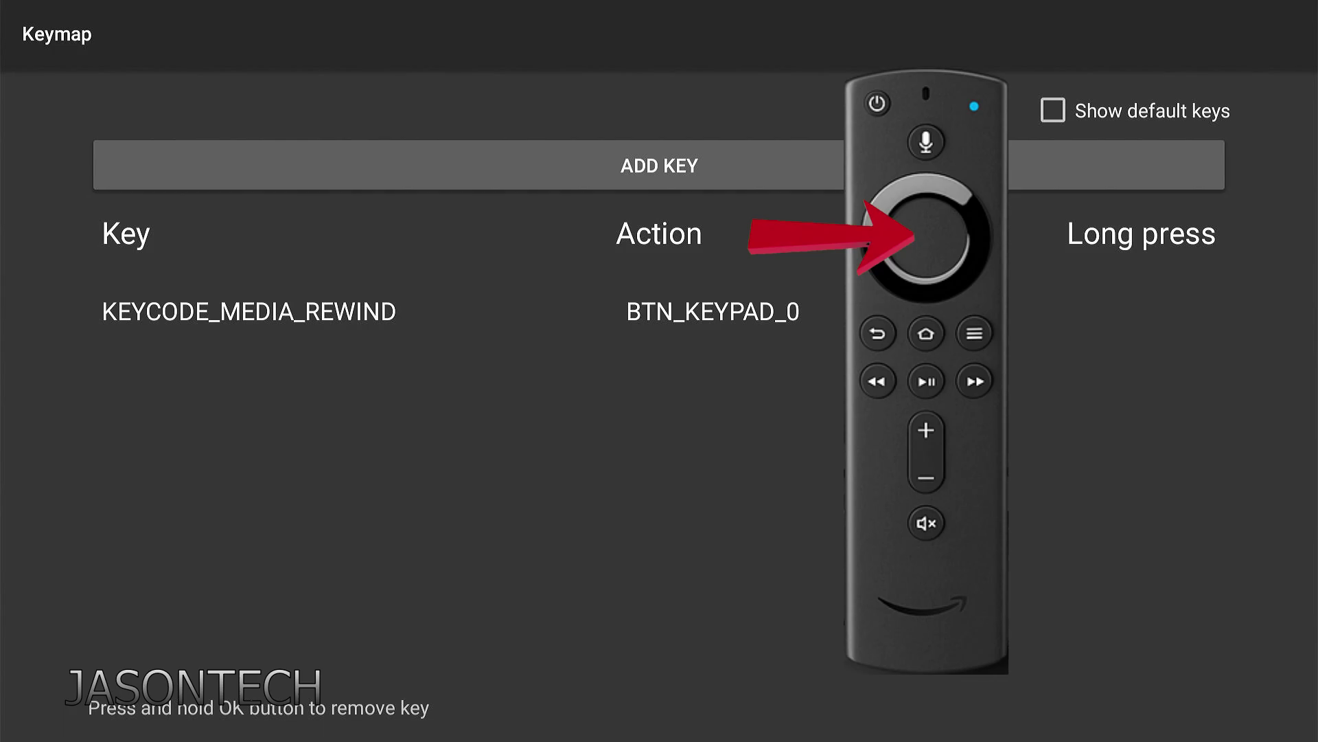
key(Return)
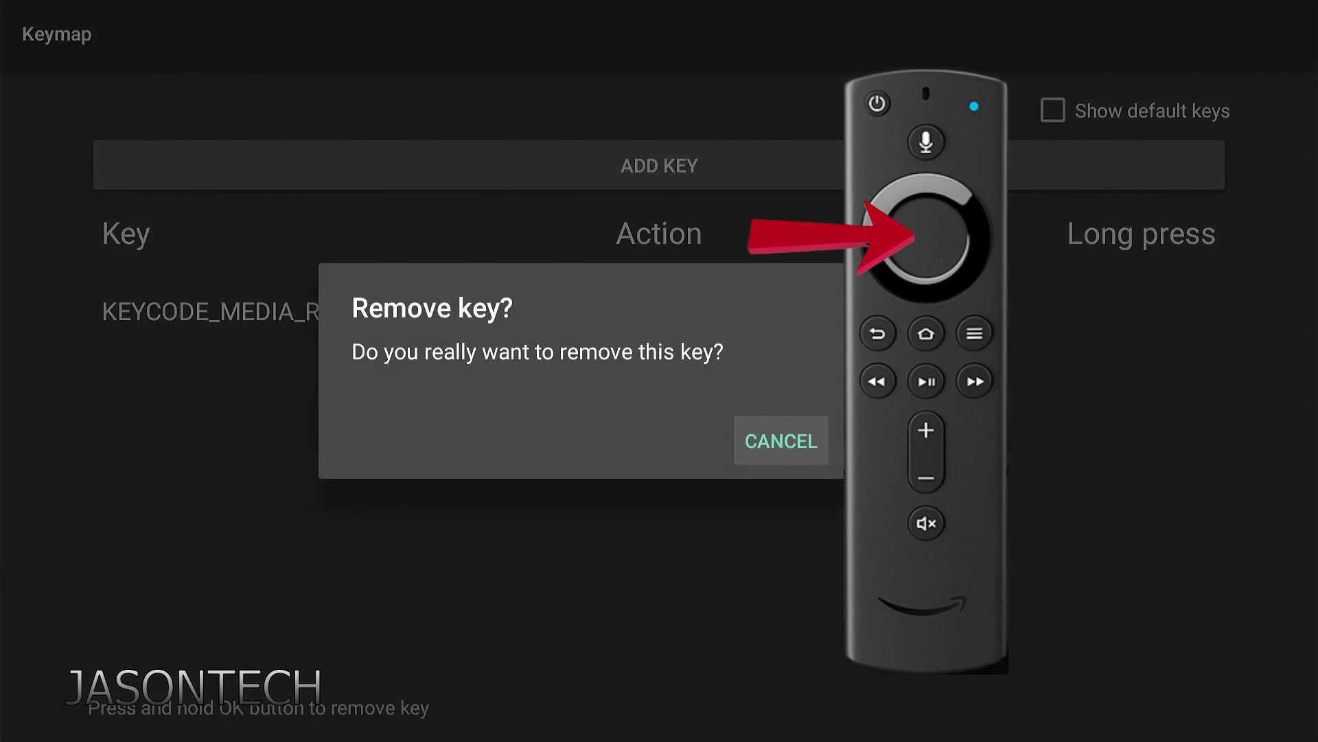
key(Right)
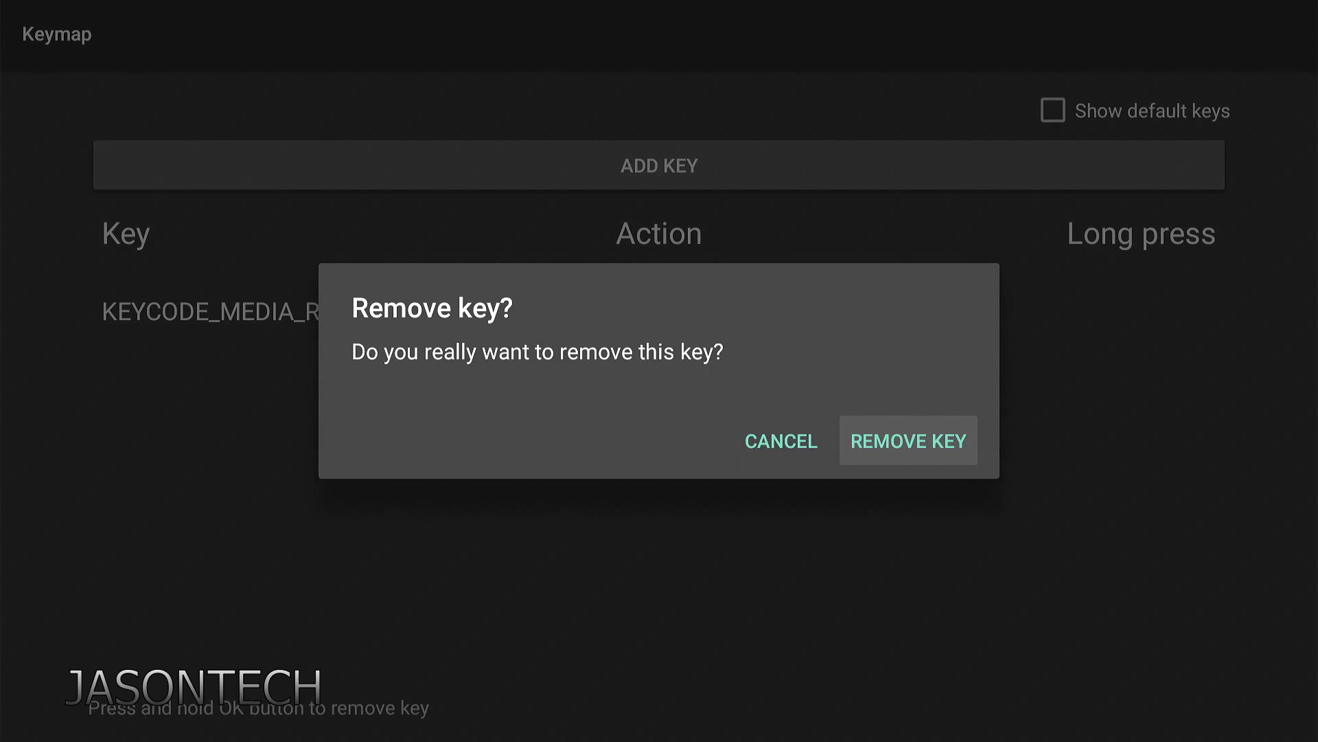
key(Left)
key(Return)
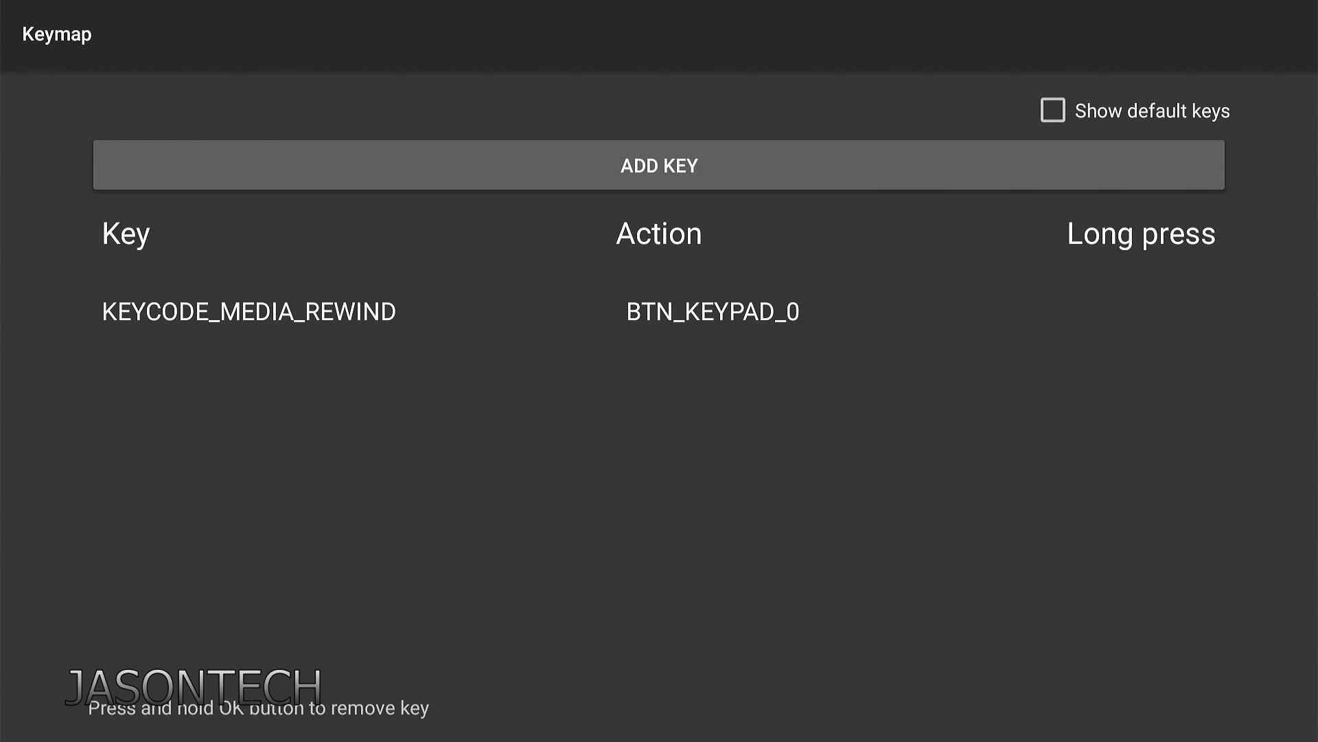
Back out of Keymap and Settings to the ENGLISH list, reselecting 197 CP24 (H264)
key(Escape)
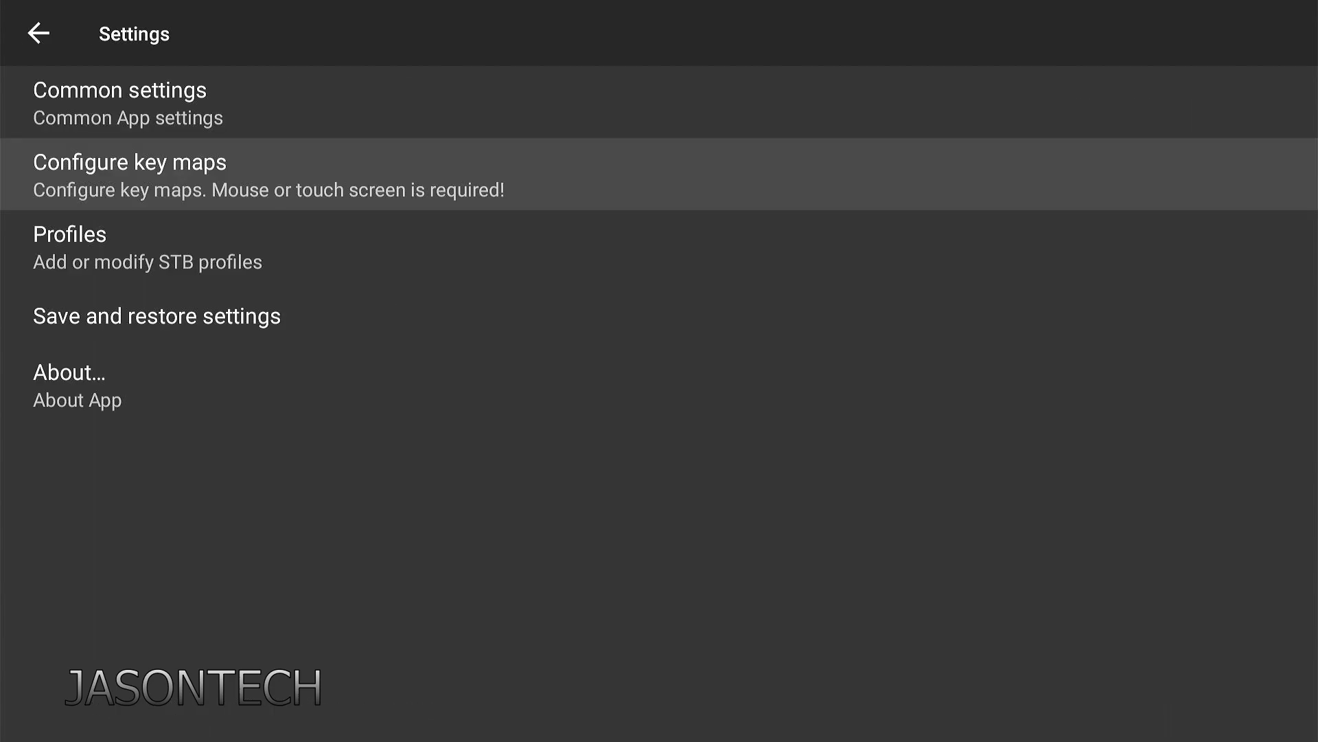
key(Escape)
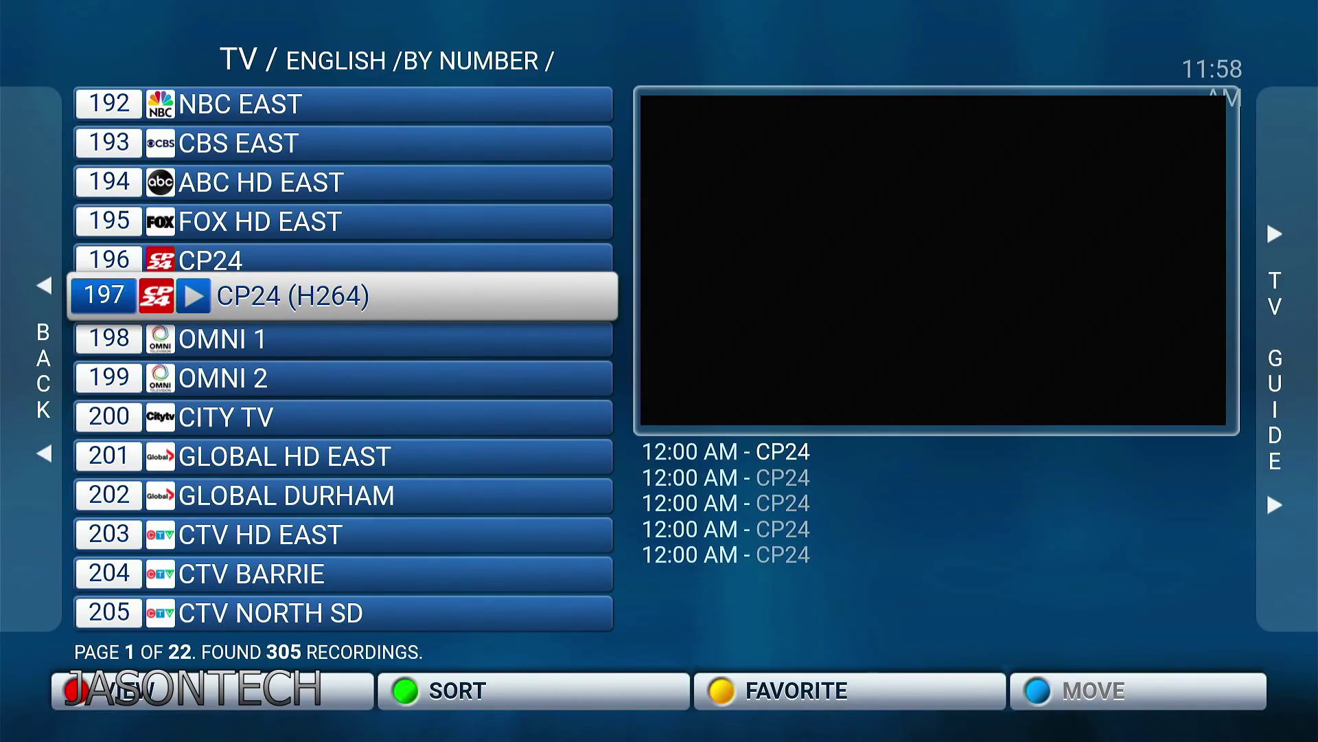
key(Up)
key(Down)
Lock channel 197 CP24 (H264) through Menu > RC > APP, entering the parental PIN
key(Menu)
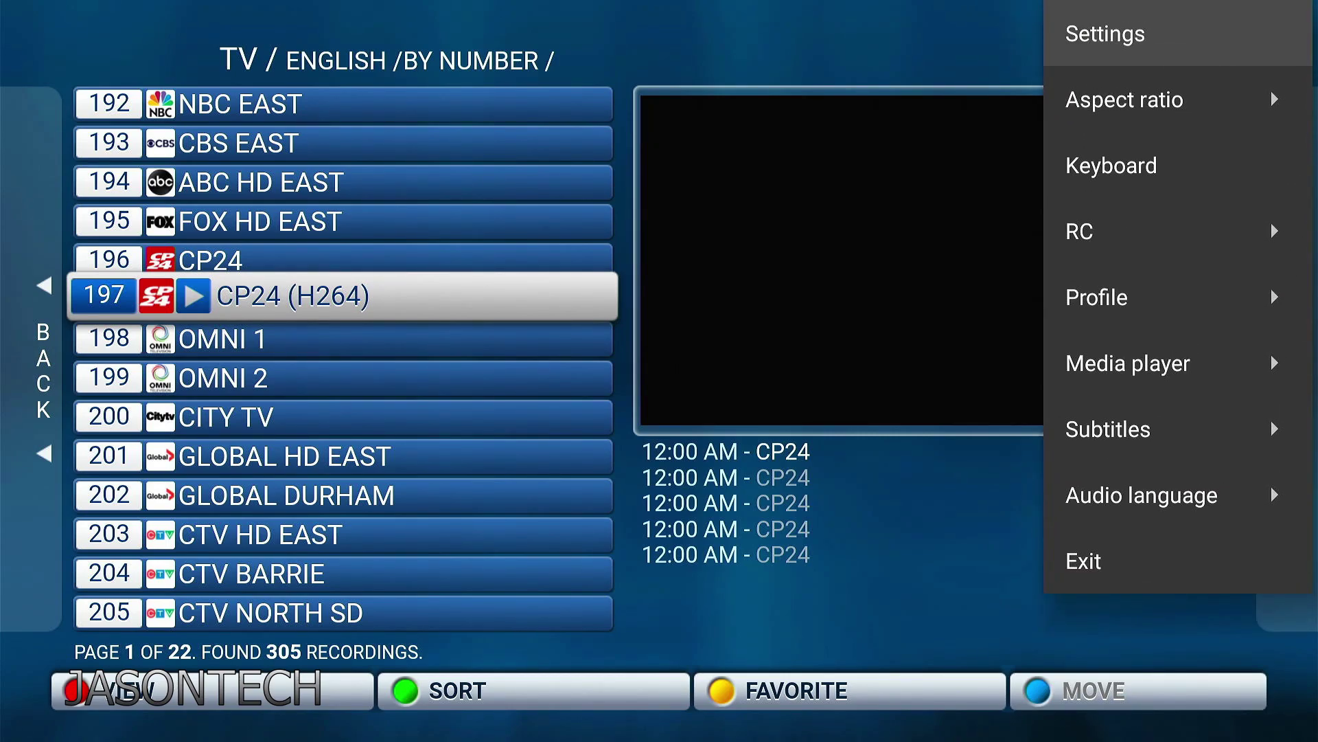
key(Down)
key(Down)
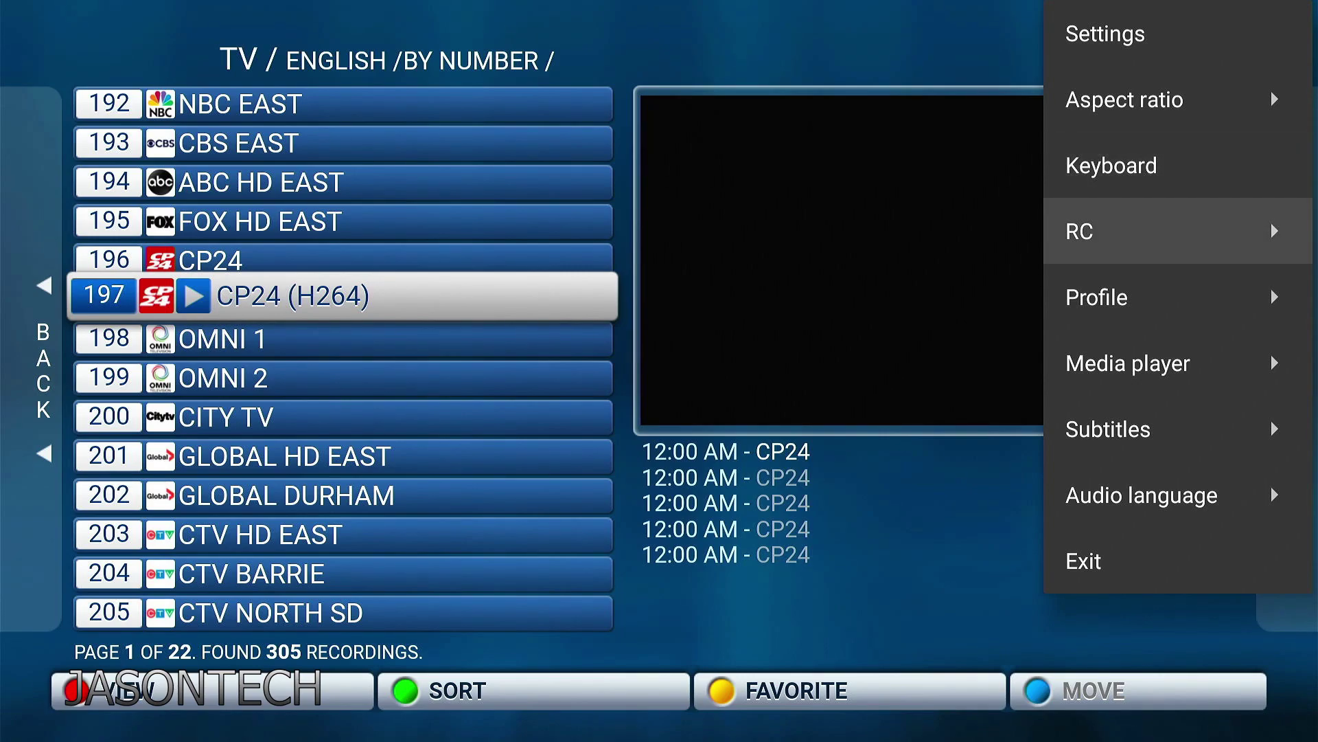
key(Return)
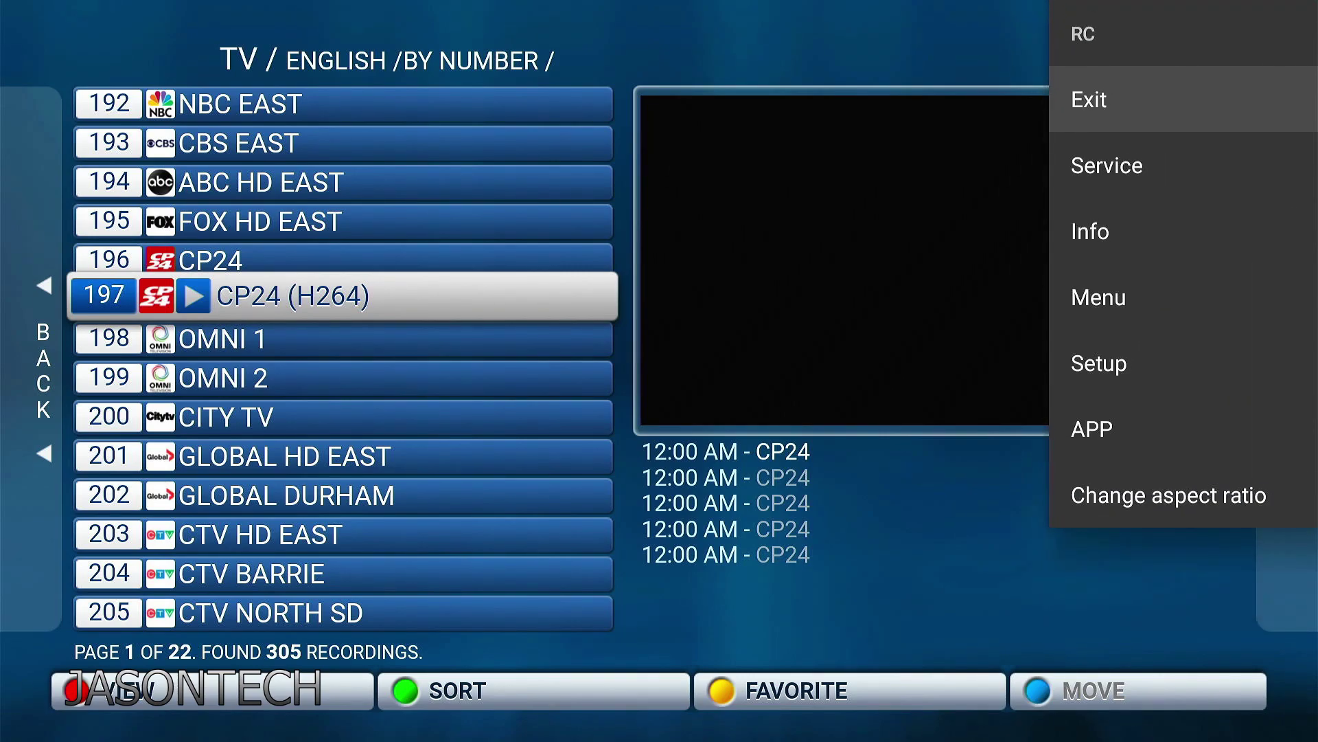
key(Down)
key(Down)
key(Down)
key(Down)
key(Down)
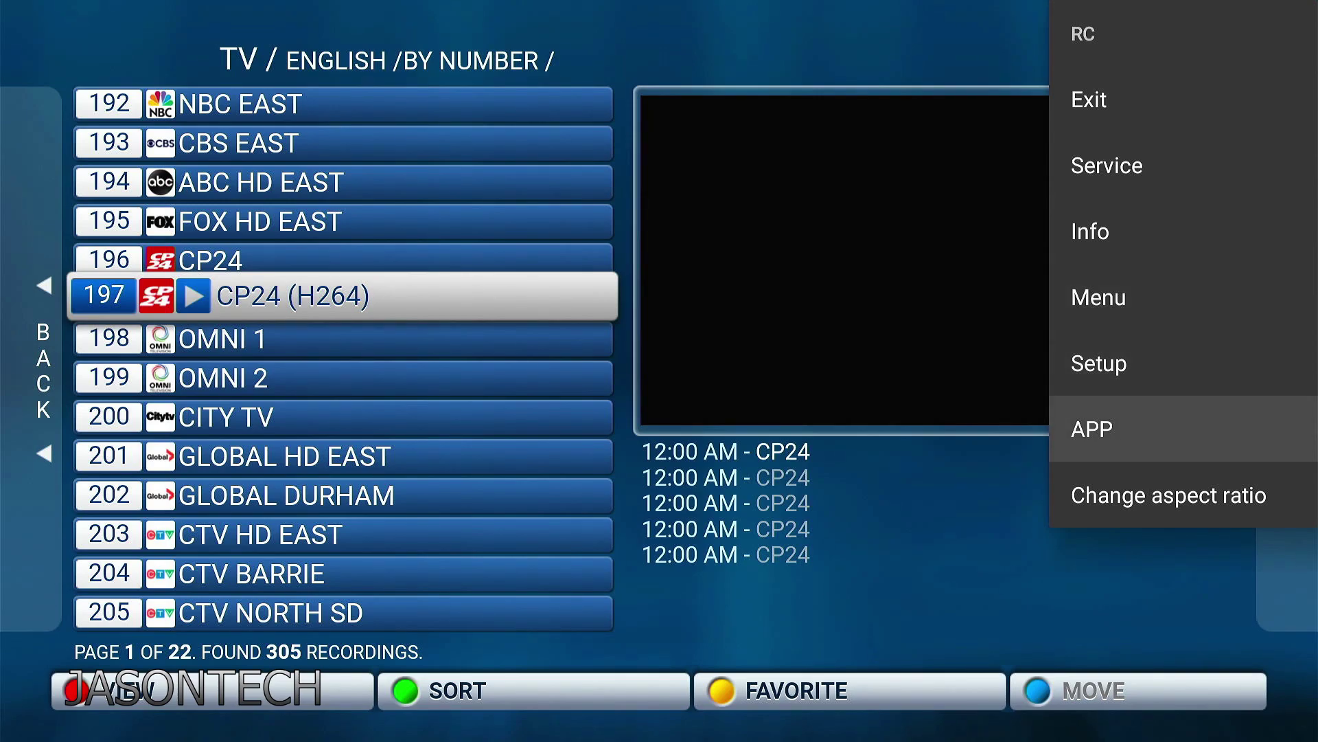
key(Return)
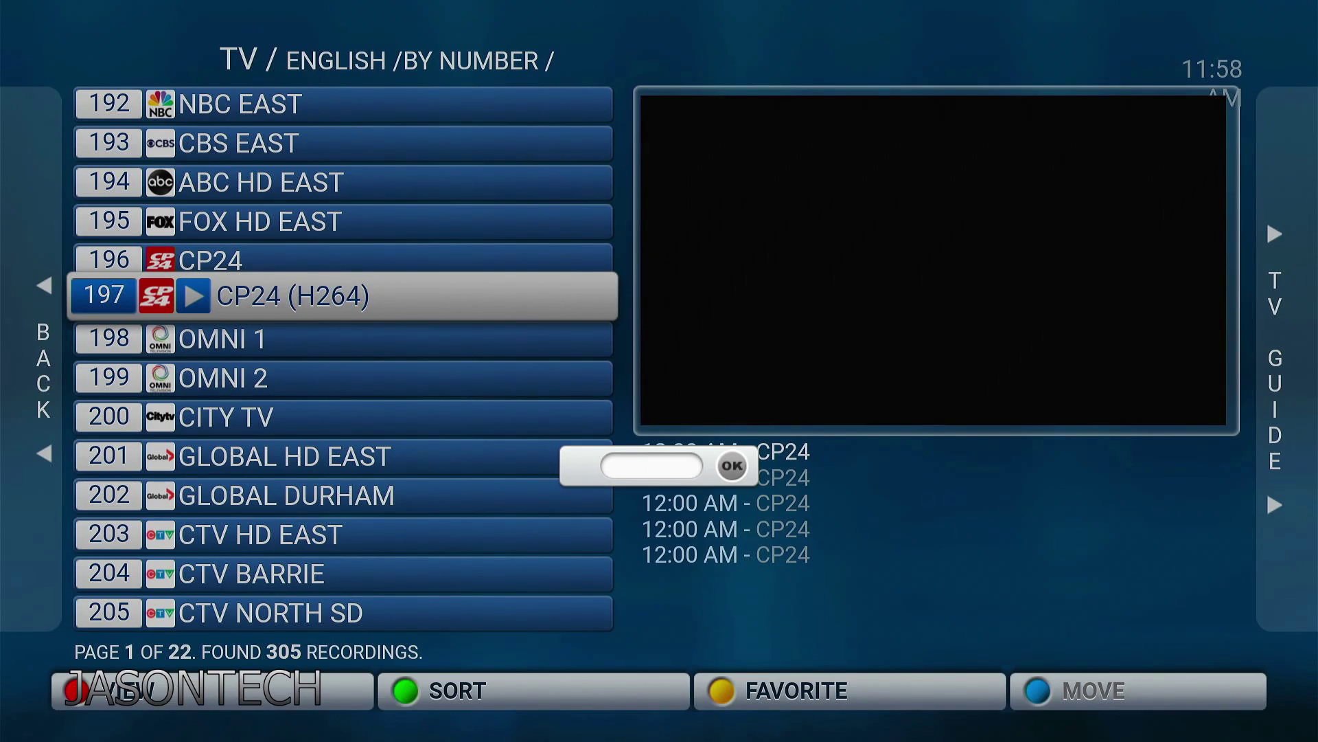
text(0000)
key(Return)
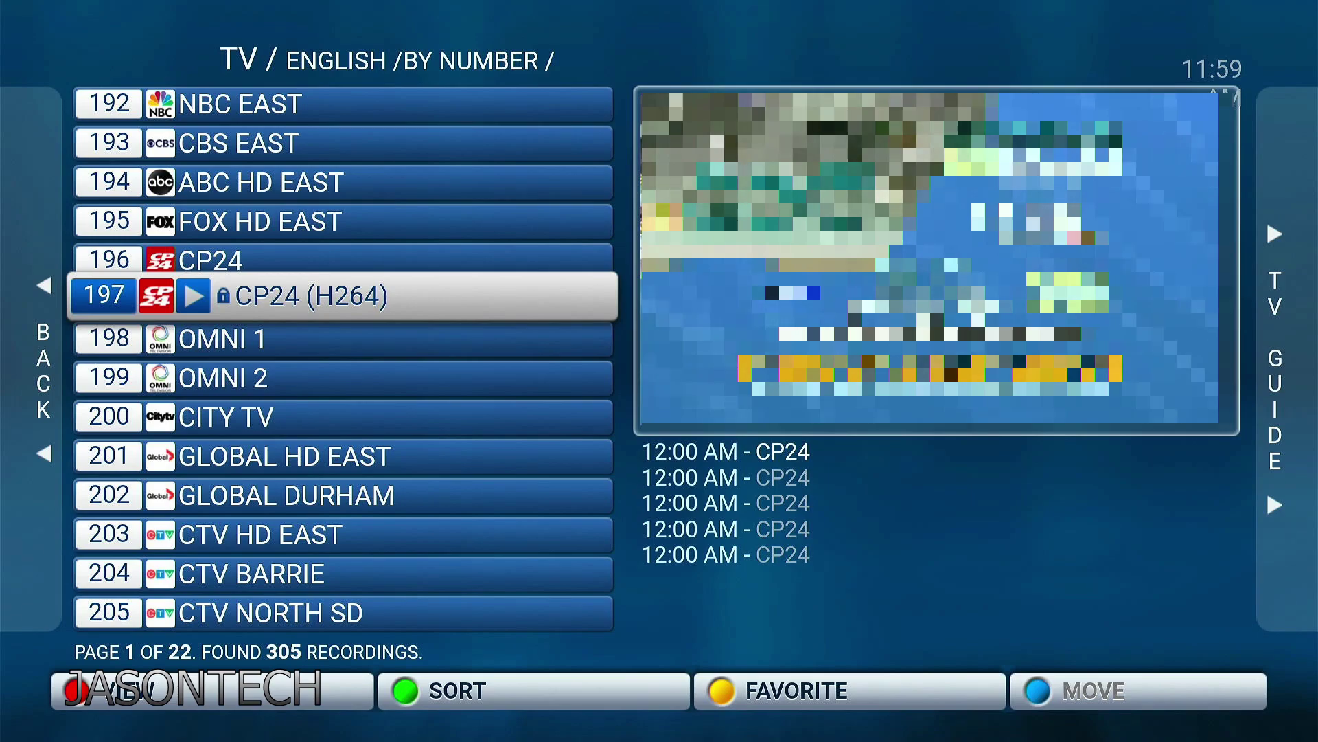
Step to channel 196 and back to 197, entering the parental PIN to play it
key(Up)
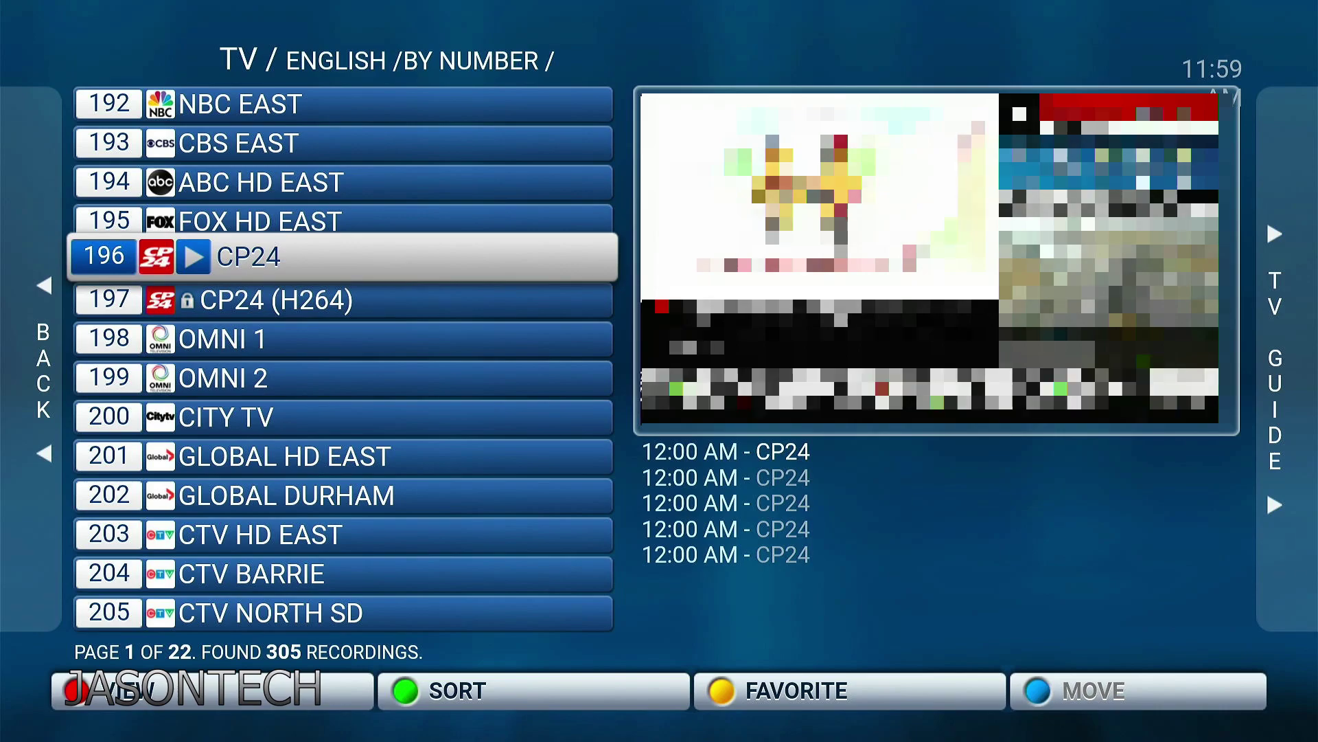
key(Down)
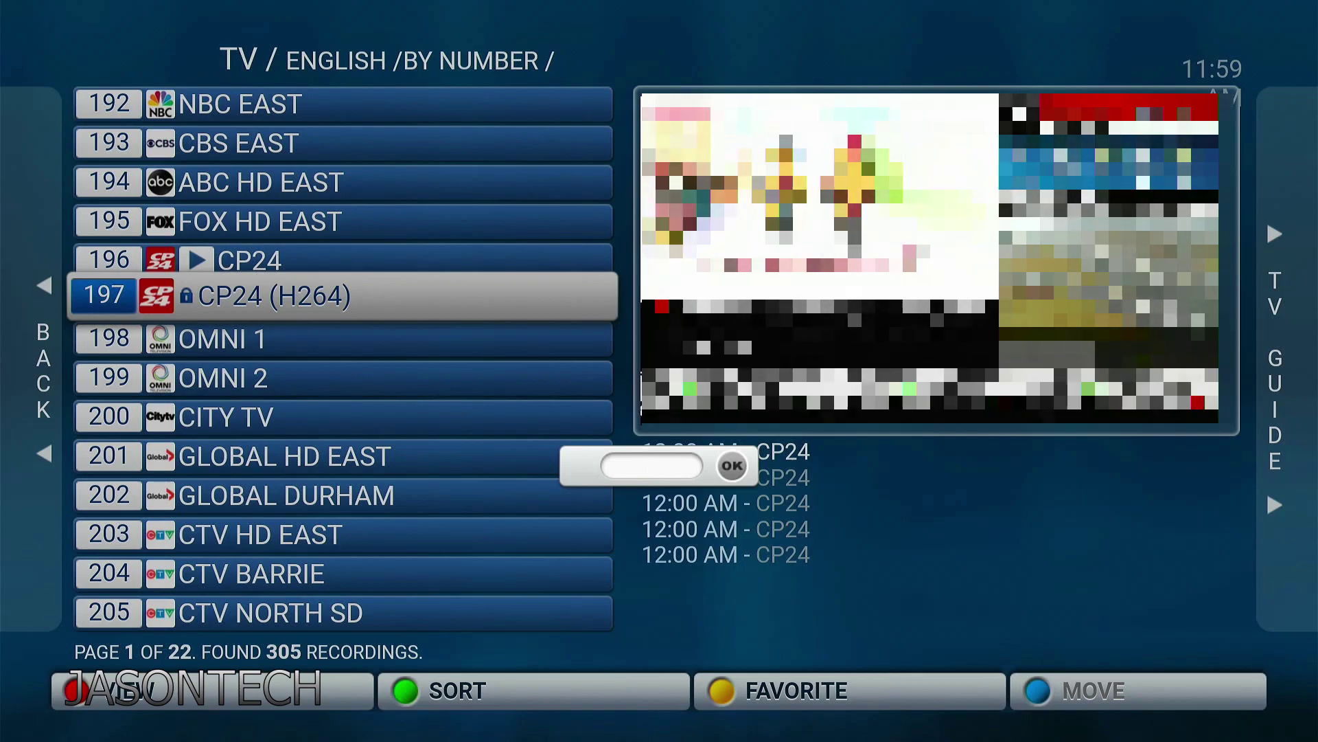
text(000)
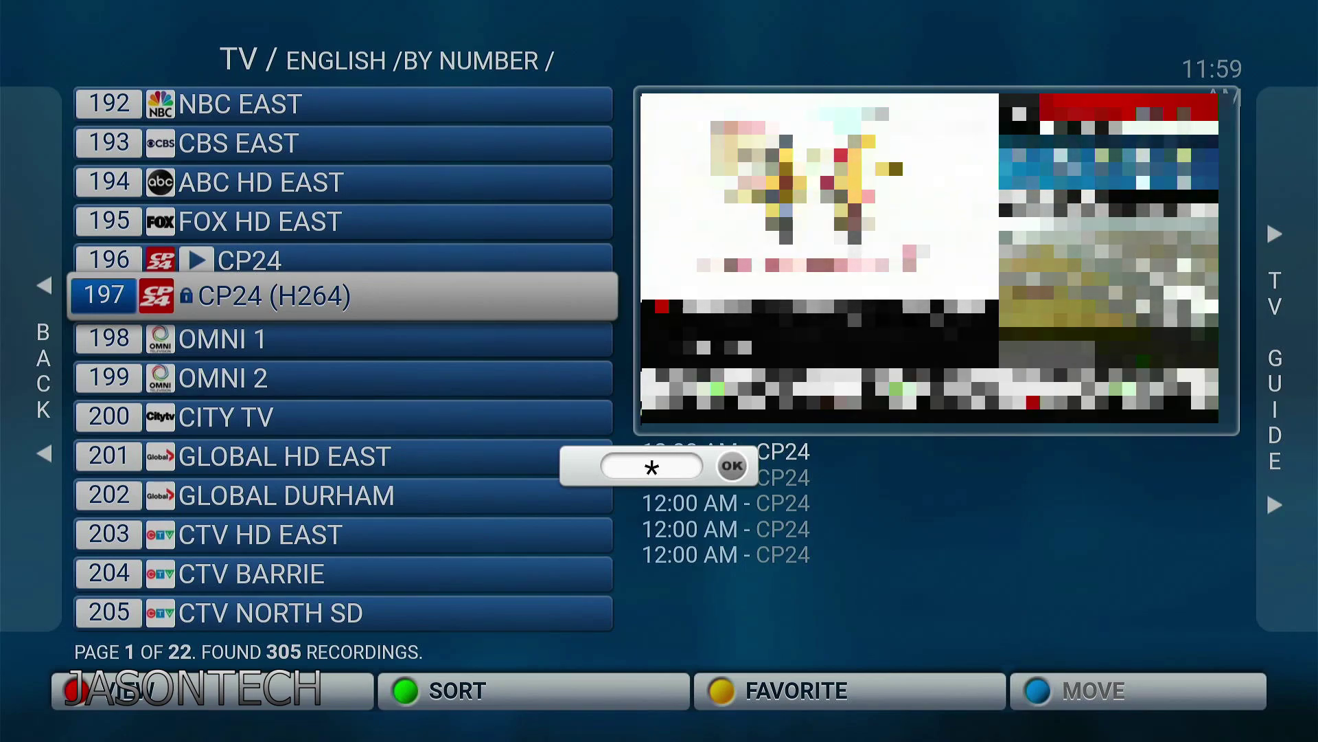
text(0)
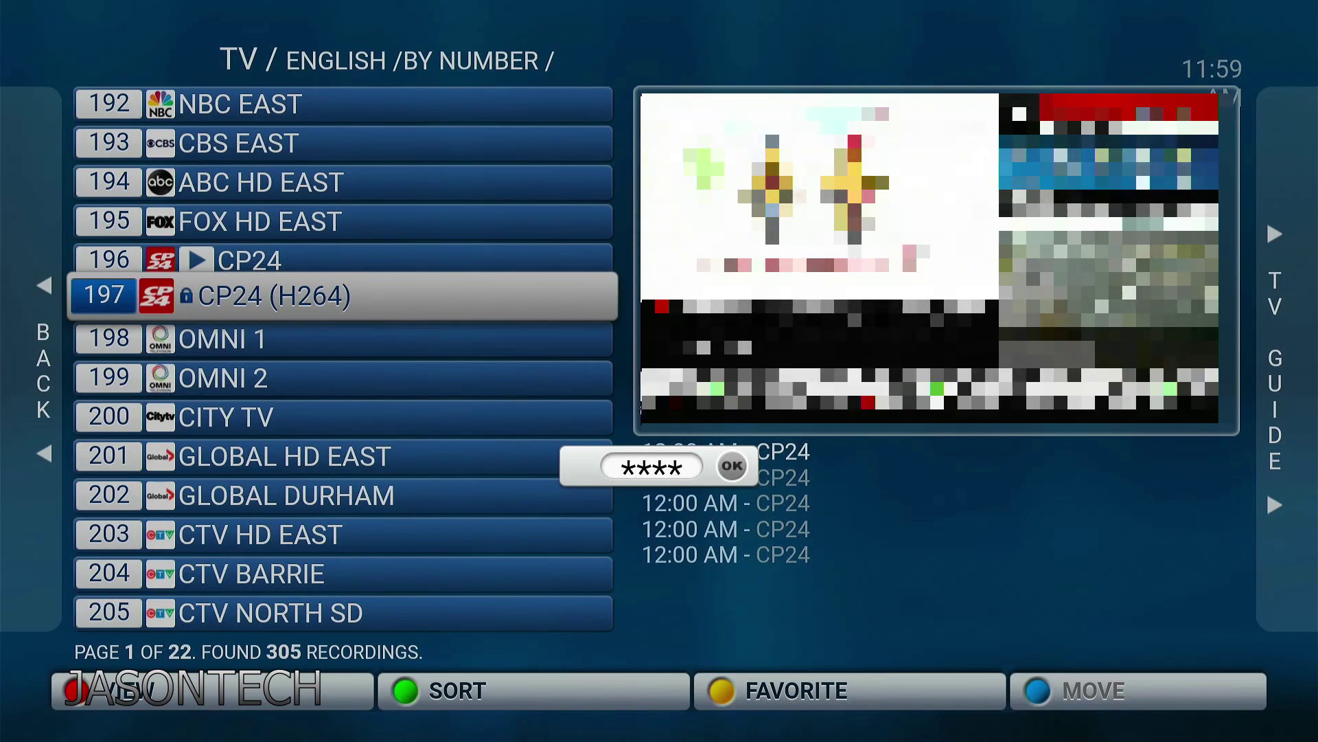
key(Return)
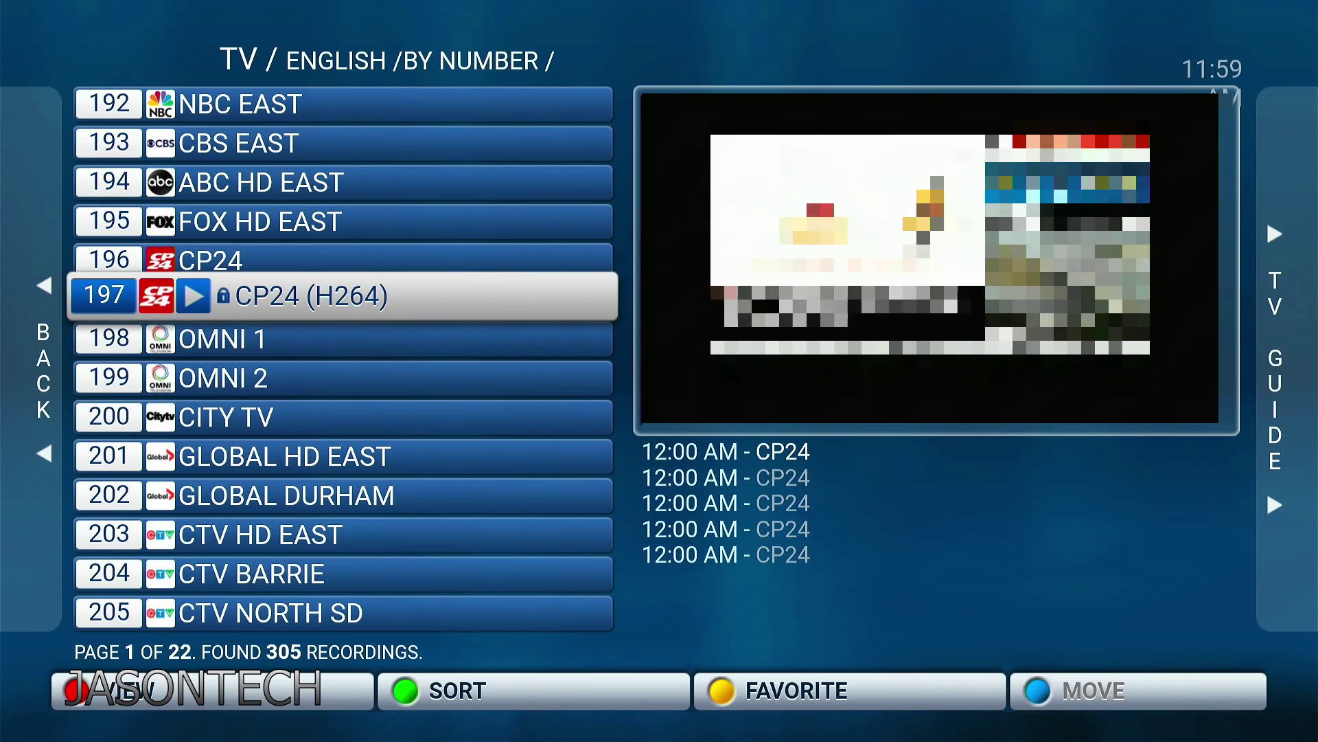
Unlock channel 197 CP24 (H264) through Menu > RC > APP, confirming with the parental PIN
key(Menu)
key(Down)
key(Down)
key(Down)
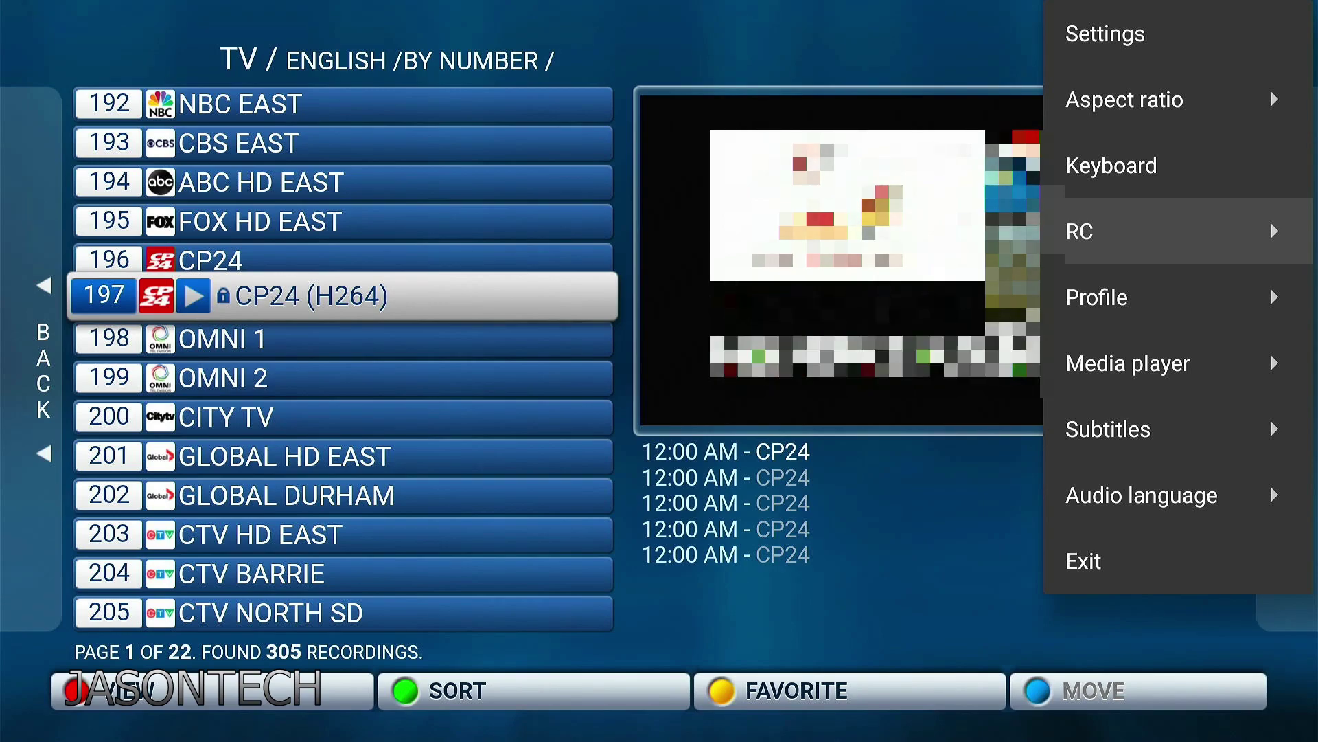
key(Return)
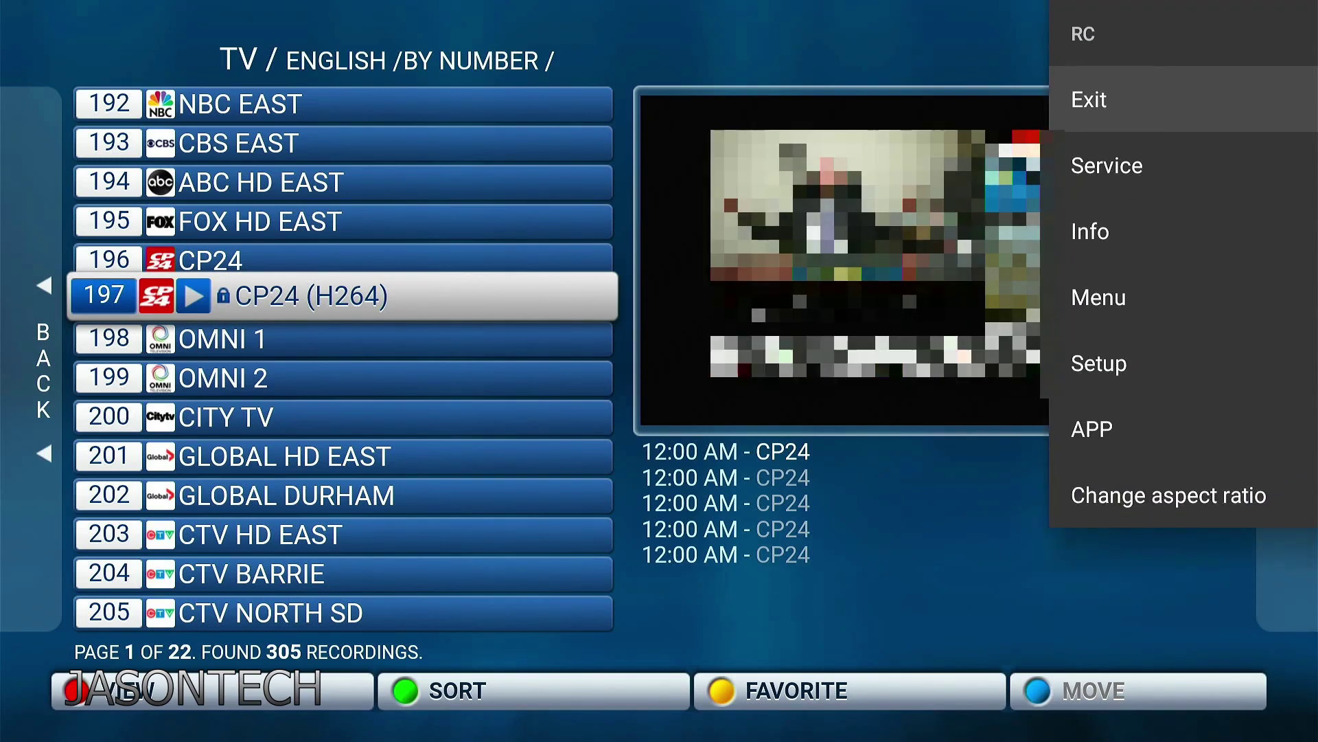
key(Down)
key(Down)
key(Down)
key(Down)
key(Down)
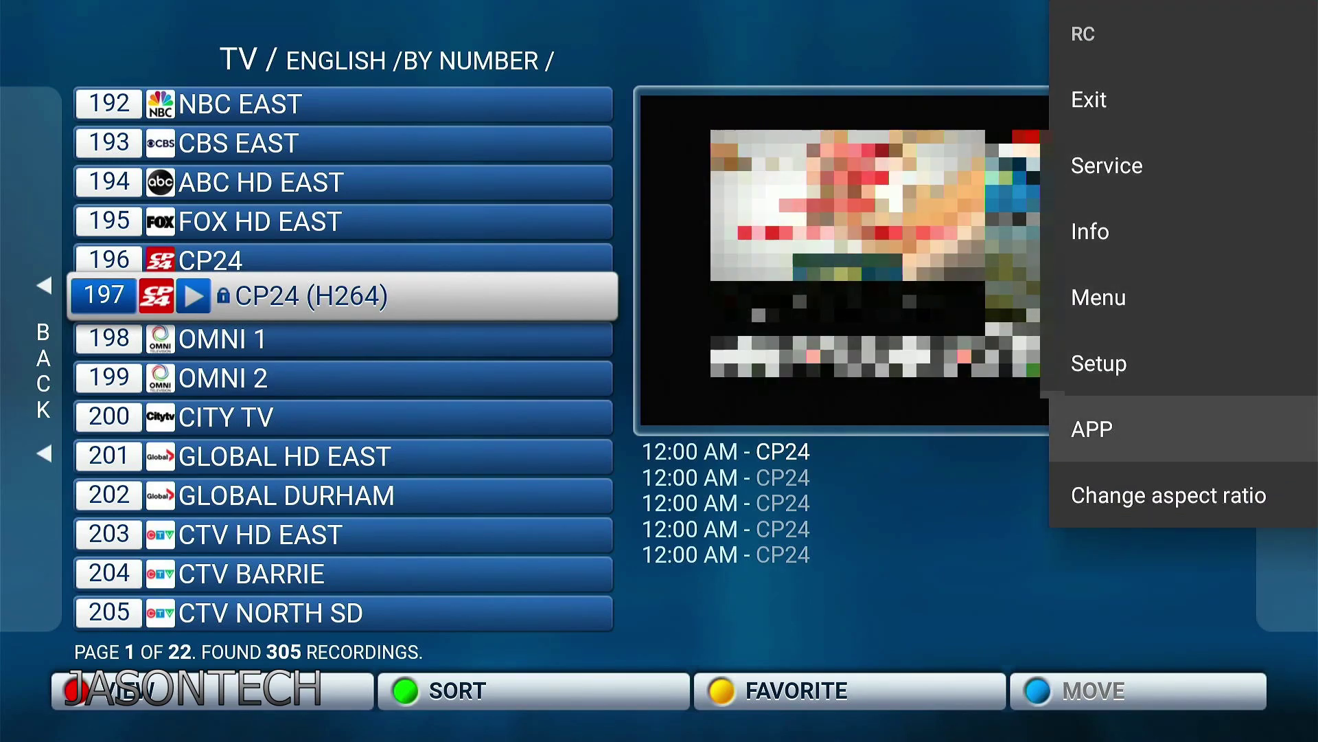
key(Return)
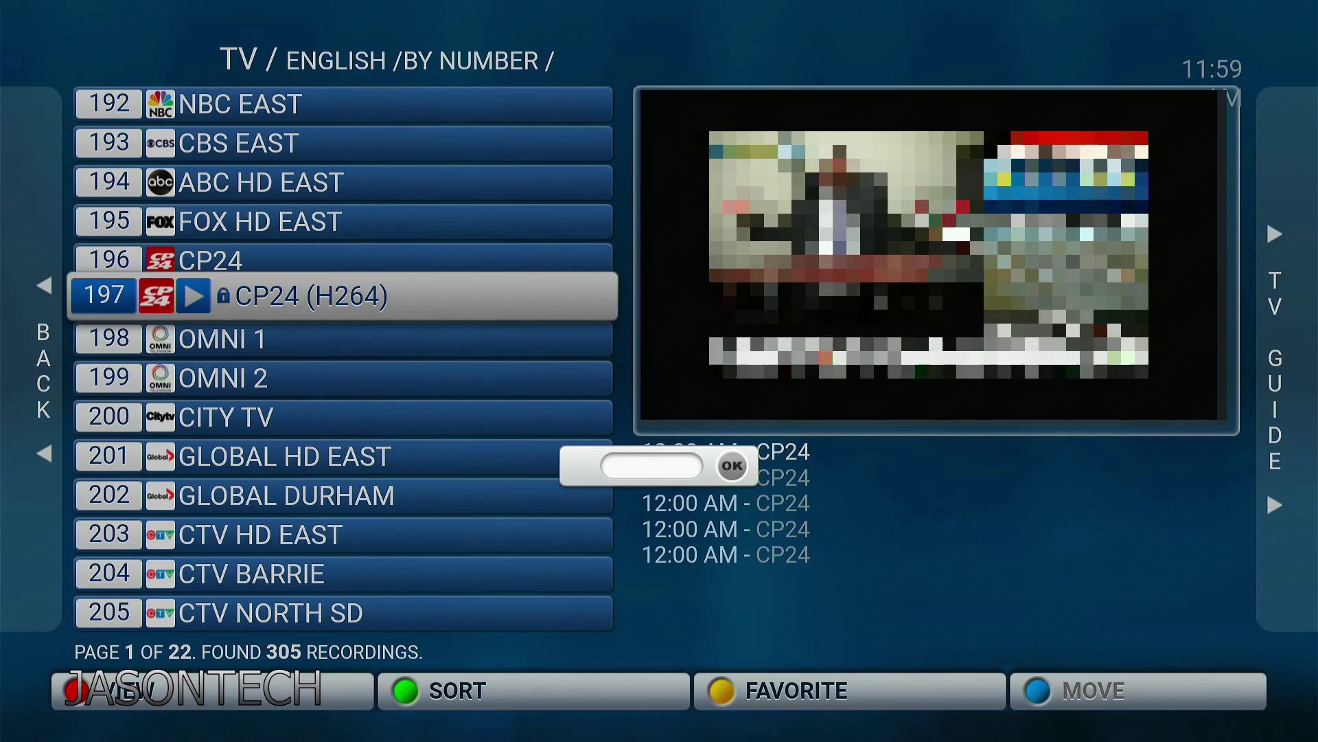
text(0000)
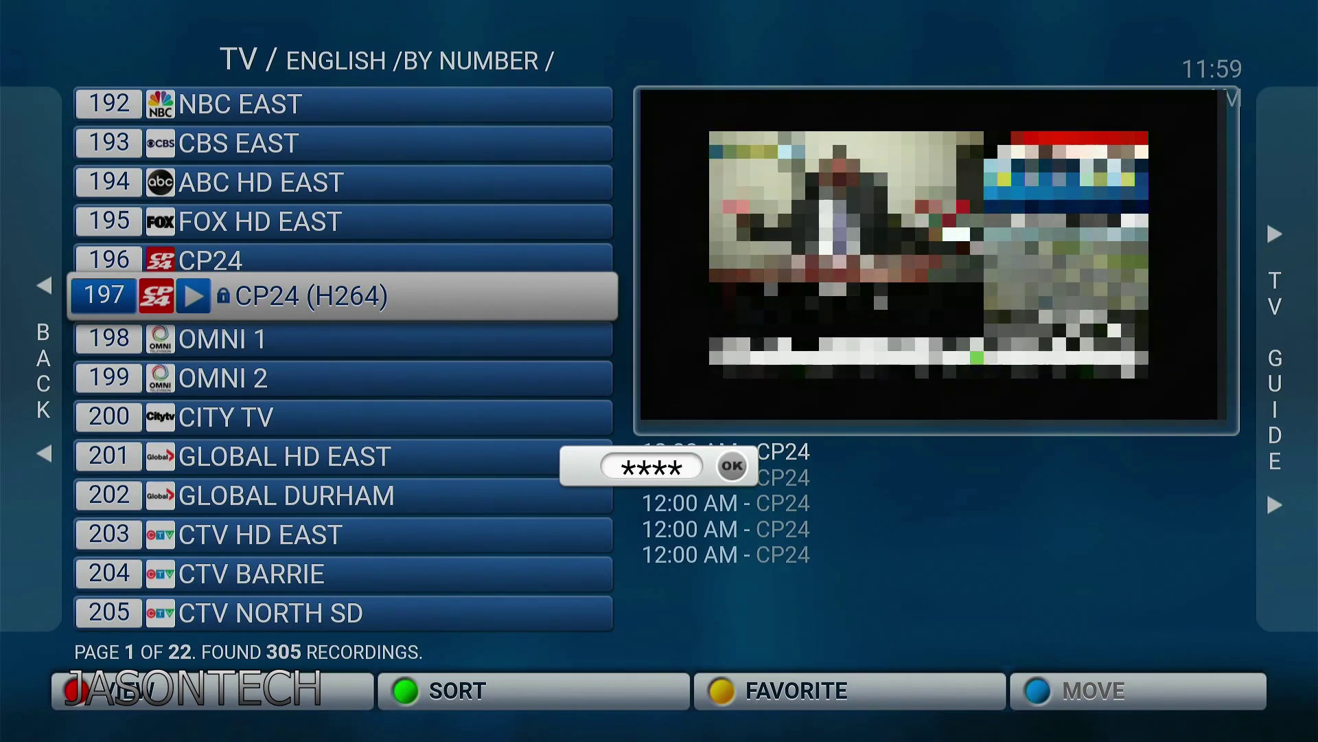
key(Return)
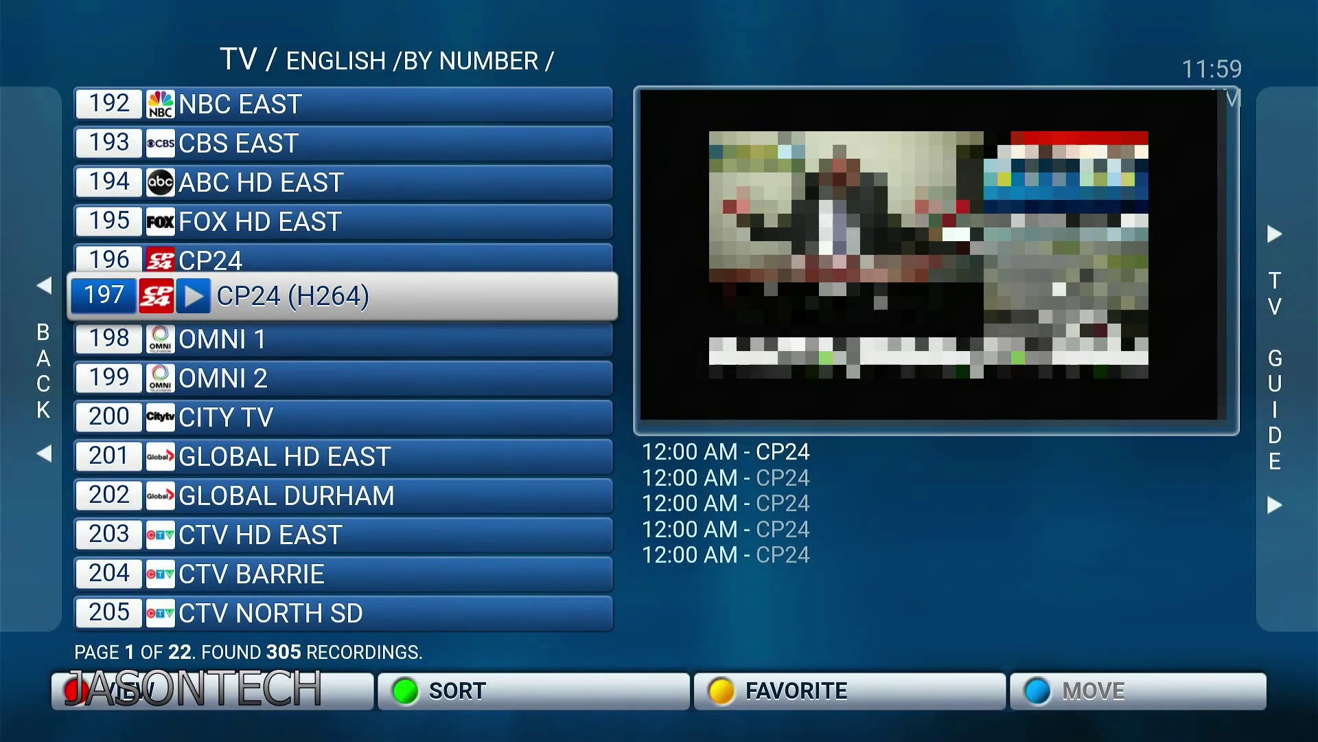